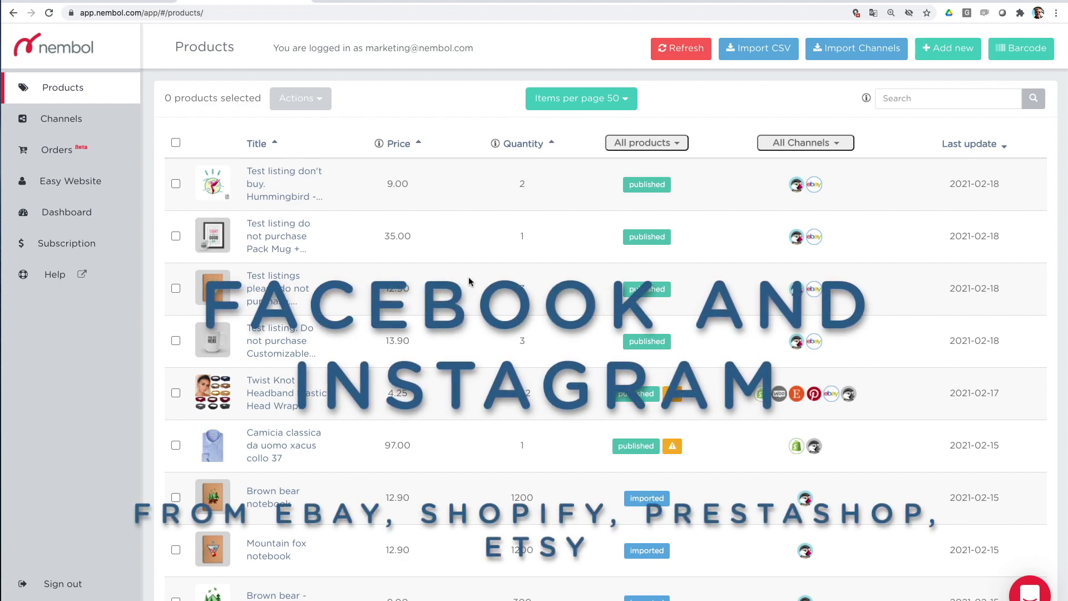
# Step: Scroll through Nembol's first product page to the pagination bar, then switch to Commerce Manager Assets
pyautogui.scroll(-13, 468, 276)
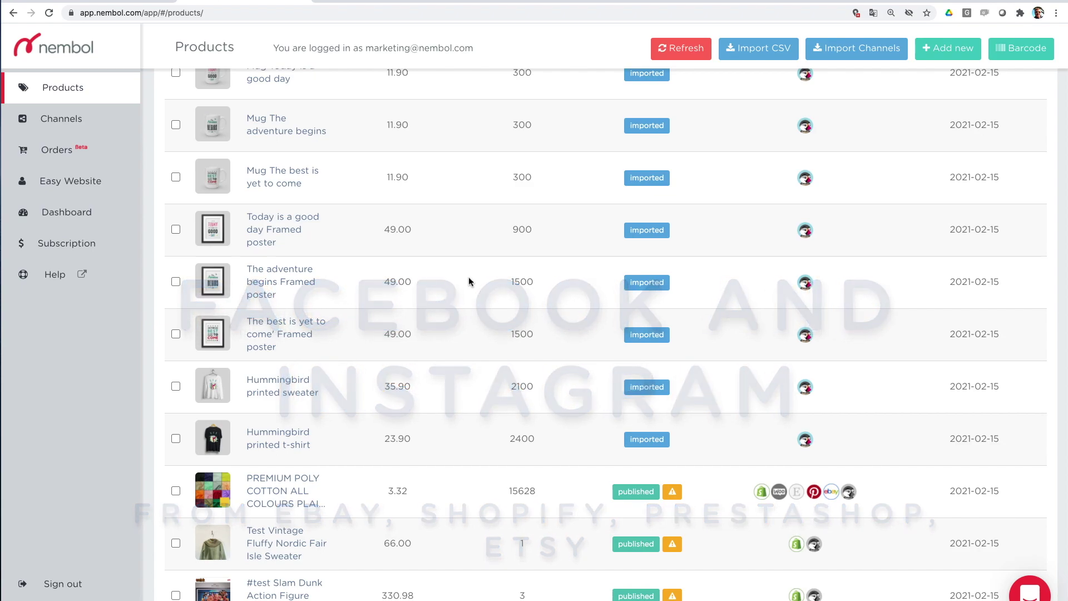
pyautogui.scroll(-8, 468, 282)
pyautogui.scroll(-13, 468, 277)
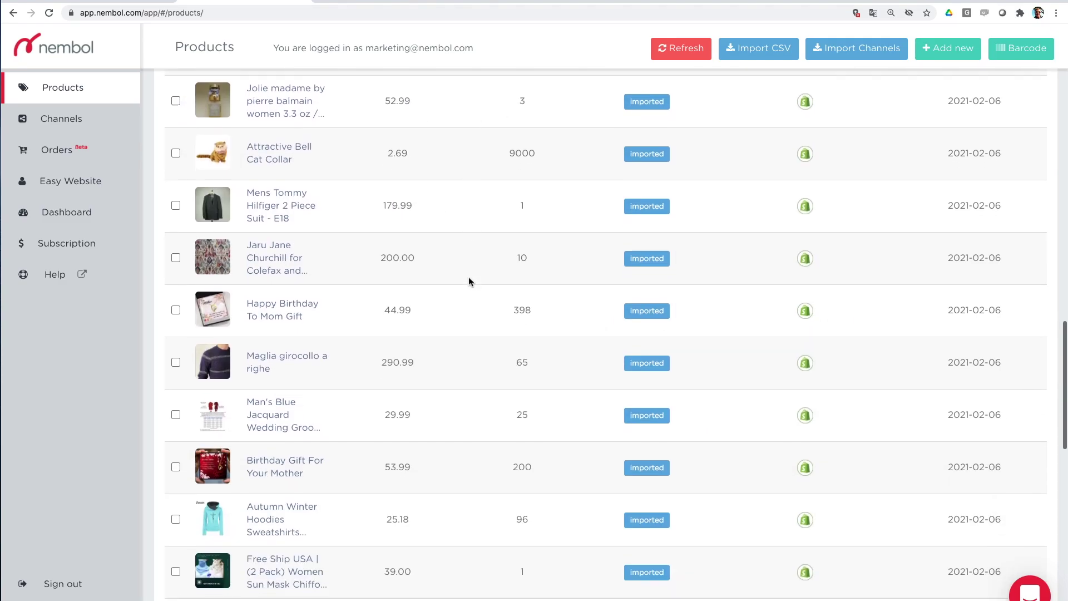
pyautogui.scroll(-4, 469, 281)
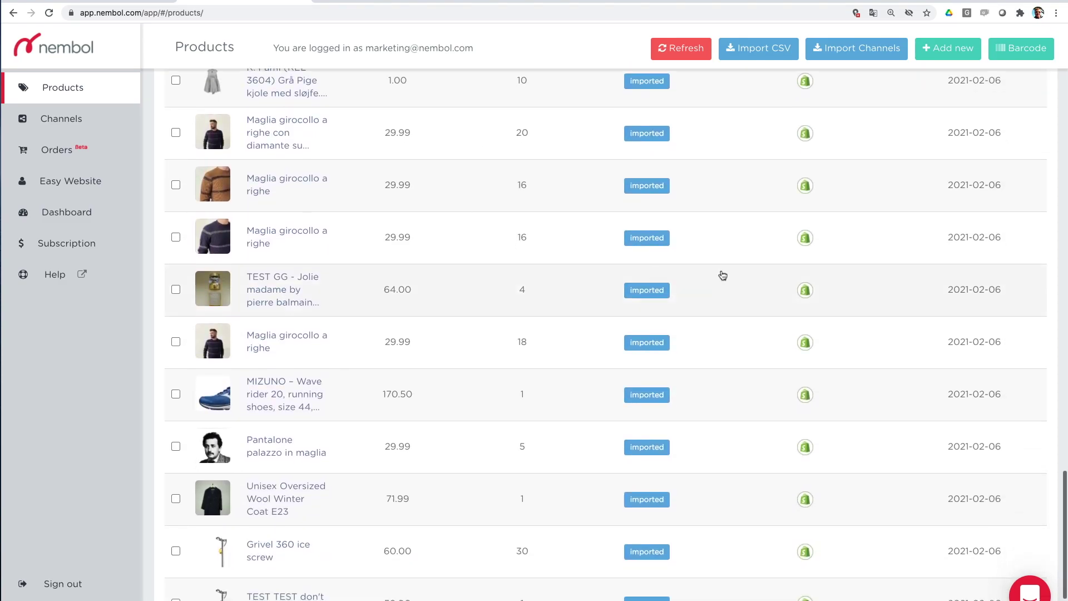
pyautogui.scroll(8, 829, 304)
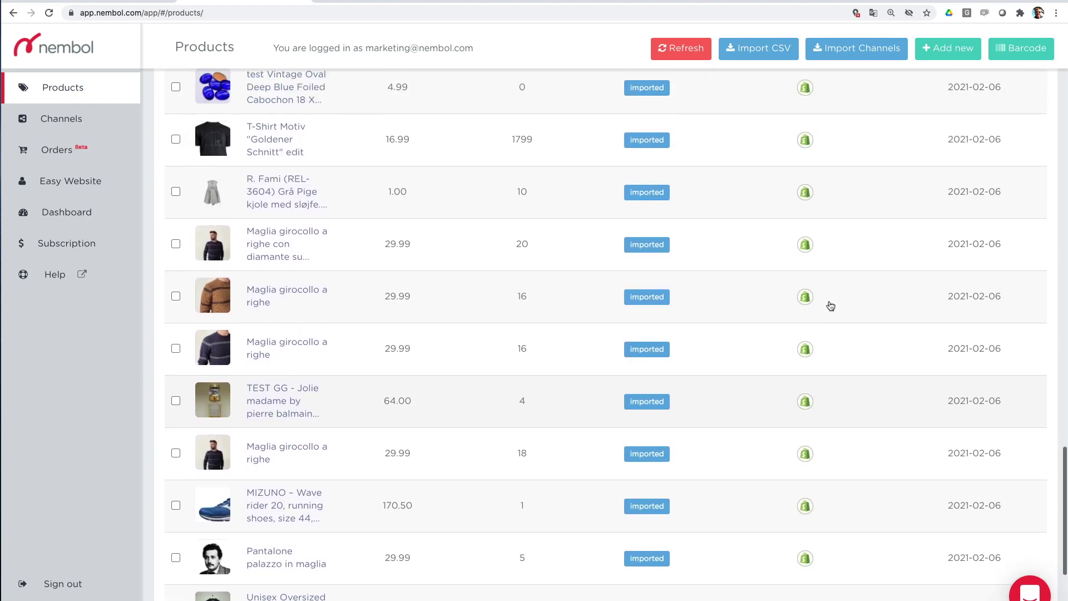
pyautogui.scroll(10, 830, 305)
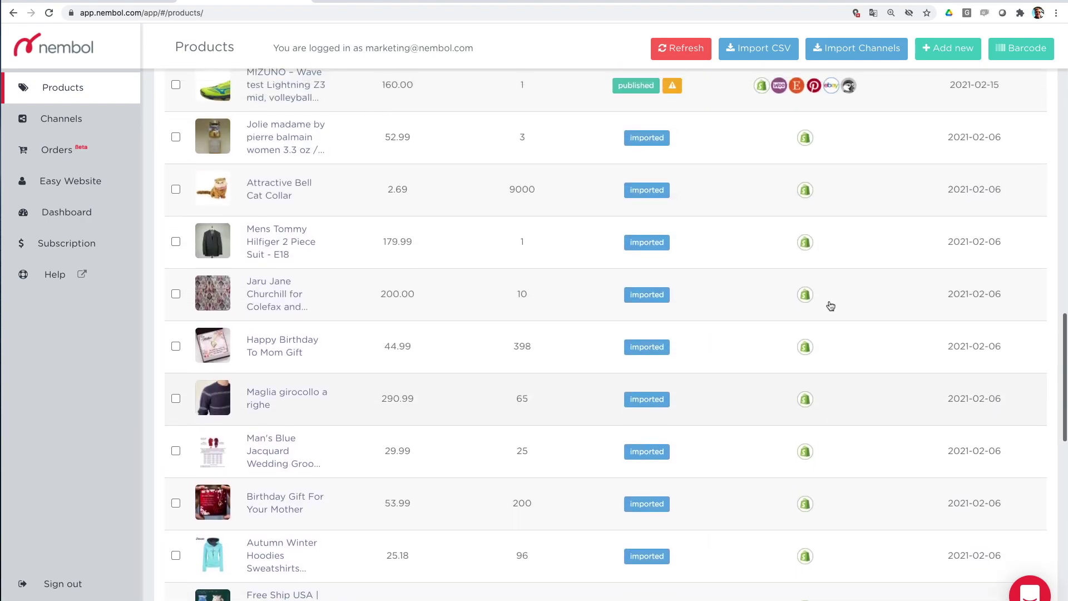
pyautogui.scroll(5, 830, 305)
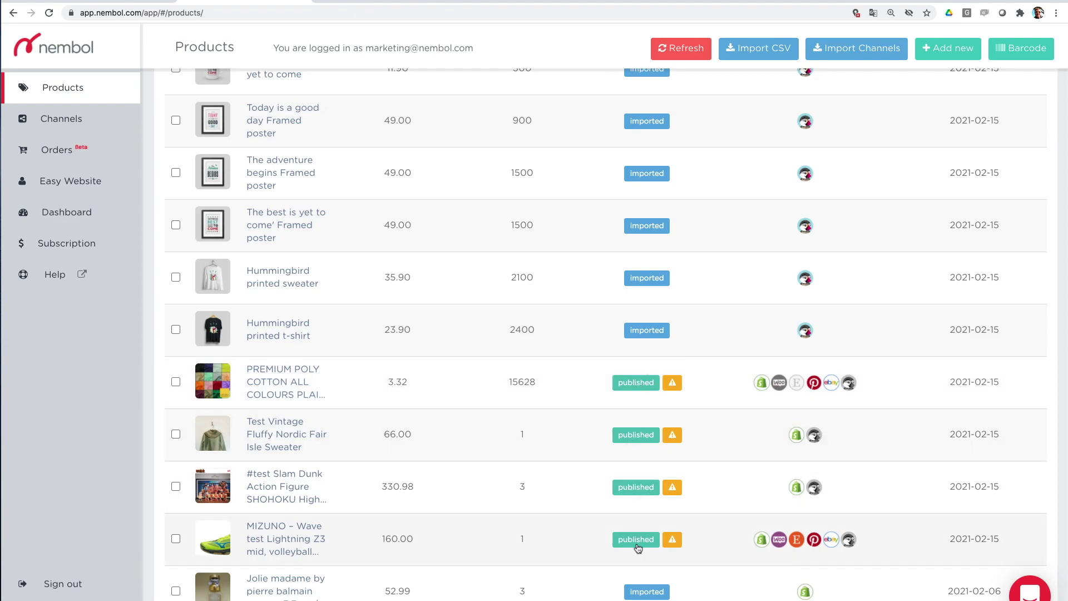
pyautogui.scroll(-1, 638, 551)
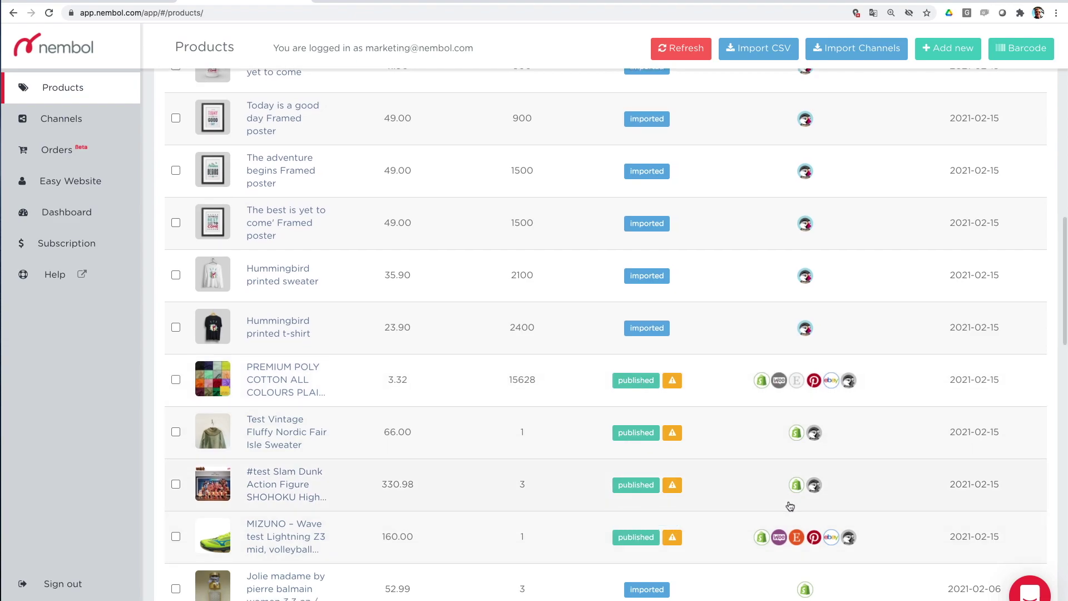
pyautogui.scroll(-10, 789, 500)
pyautogui.scroll(-10, 789, 504)
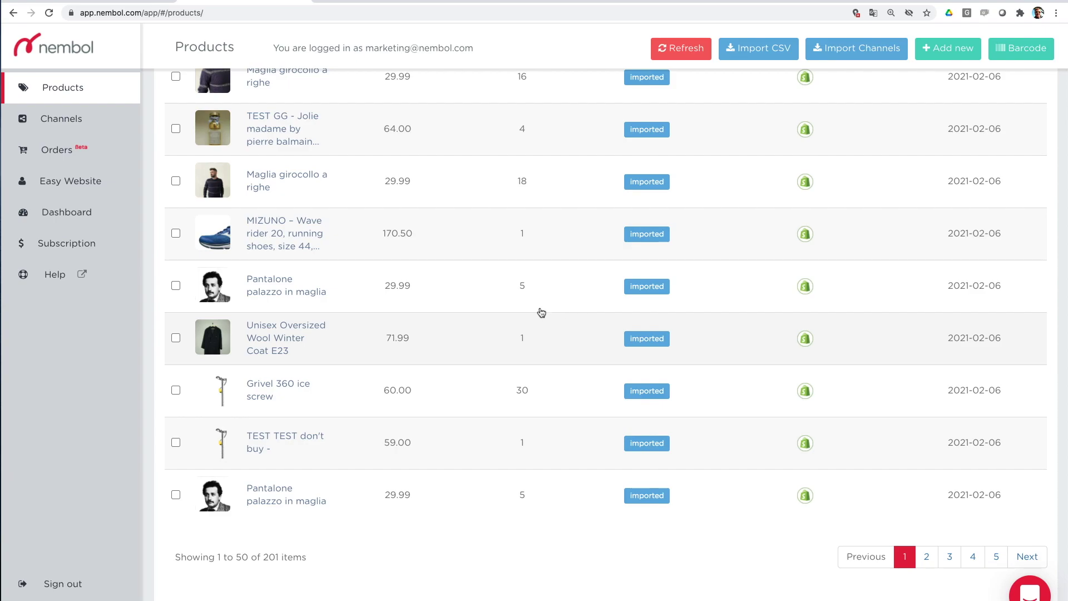
pyautogui.click(91, 2)
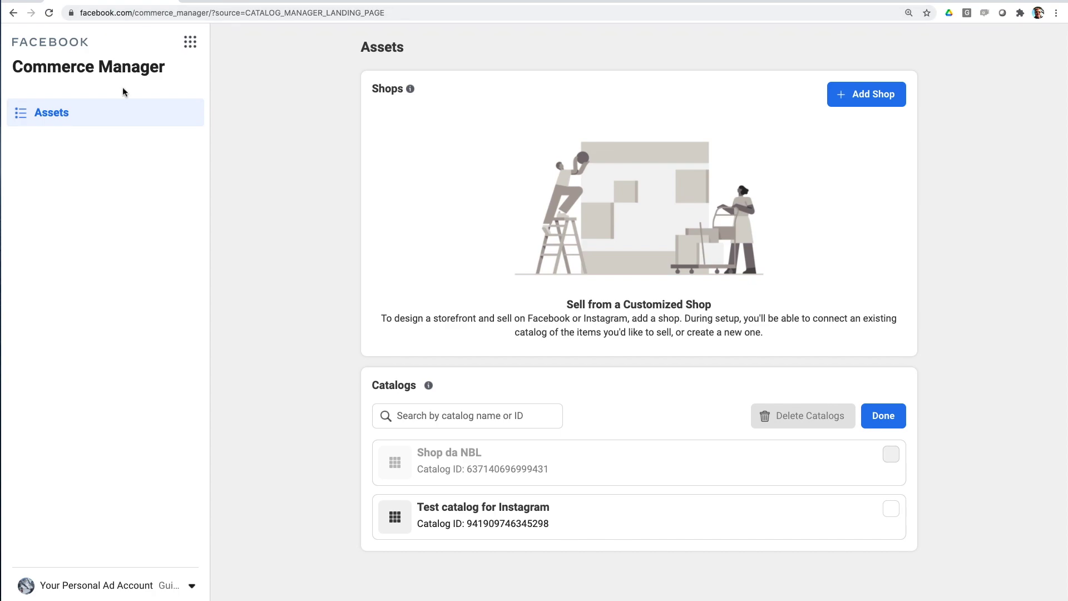
pyautogui.click(191, 43)
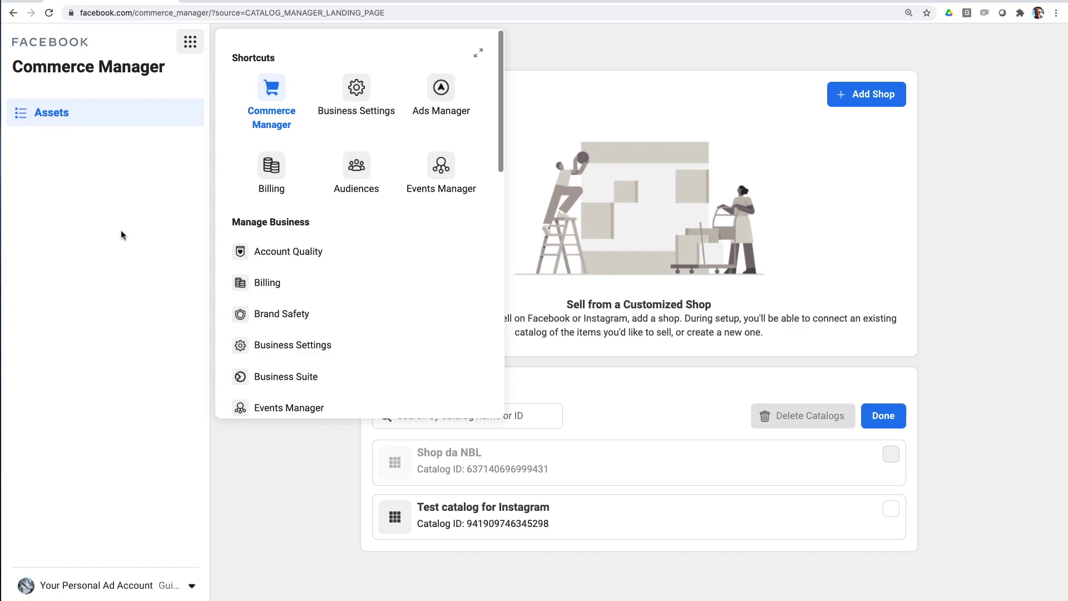
pyautogui.click(122, 233)
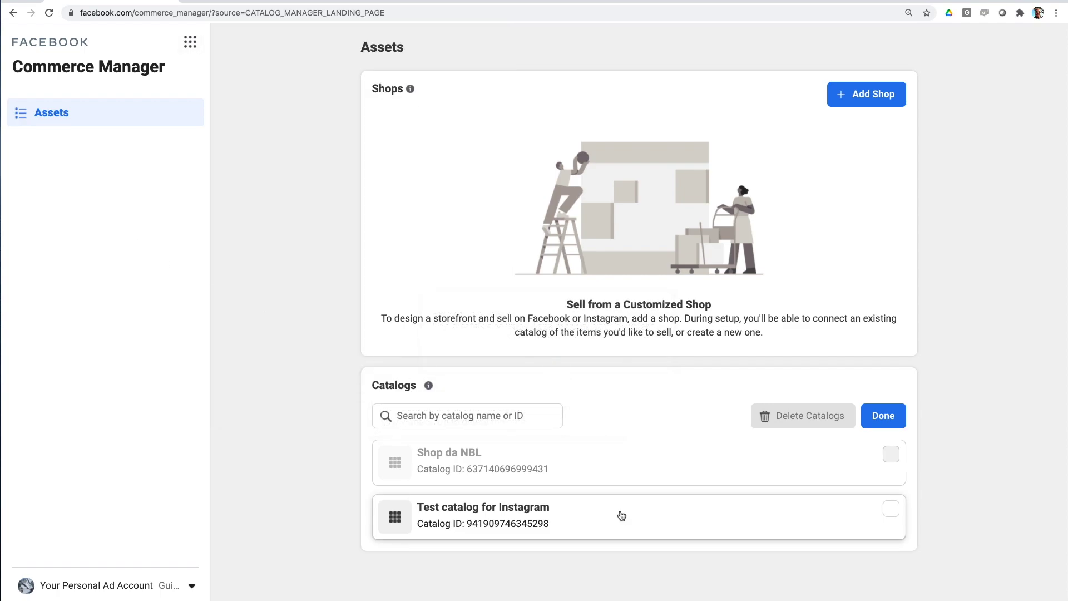
pyautogui.moveTo(576, 460)
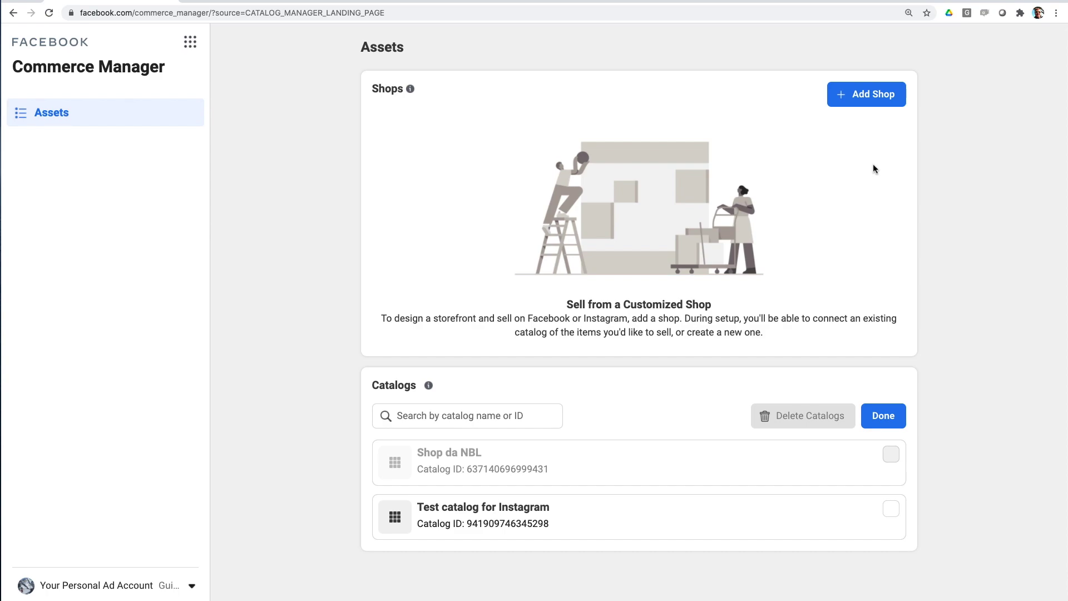
pyautogui.click(883, 415)
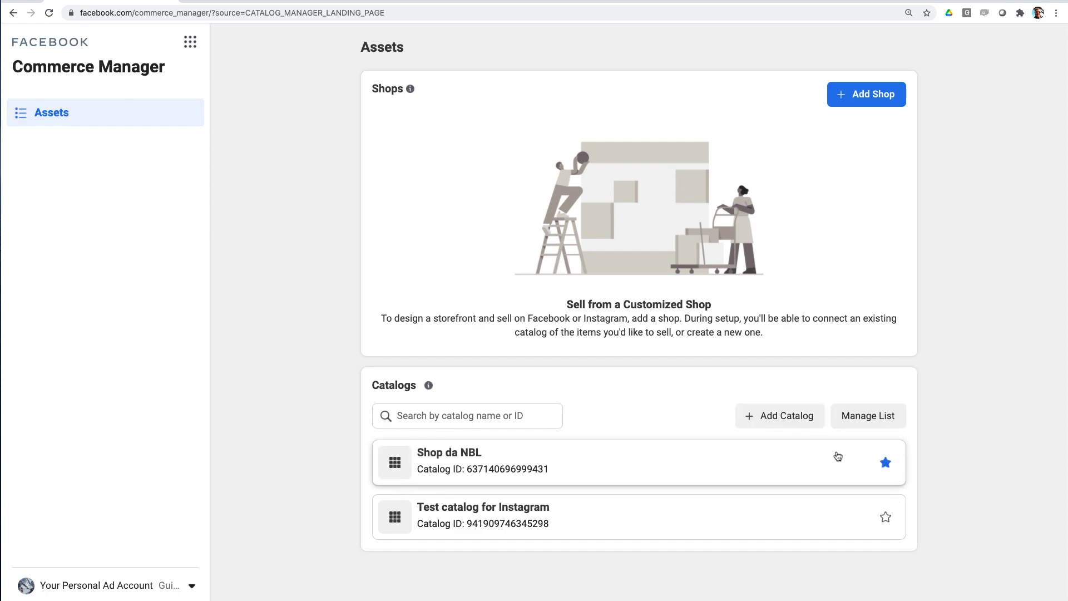
# Step: Create an Ecommerce catalog named Catalog_Products-test-A and open it via View Catalog
pyautogui.click(781, 421)
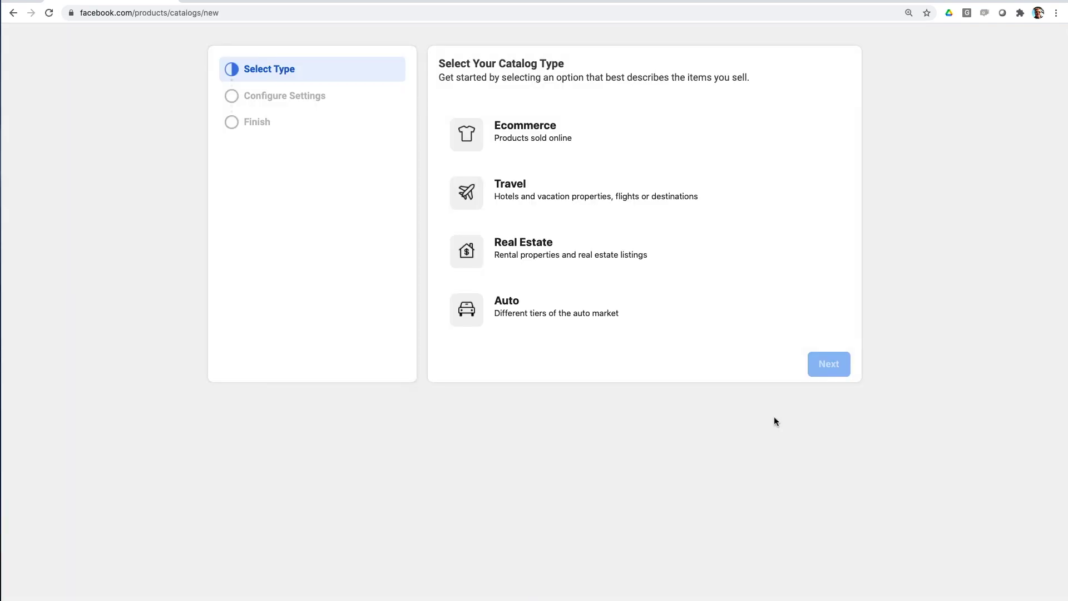
pyautogui.click(512, 138)
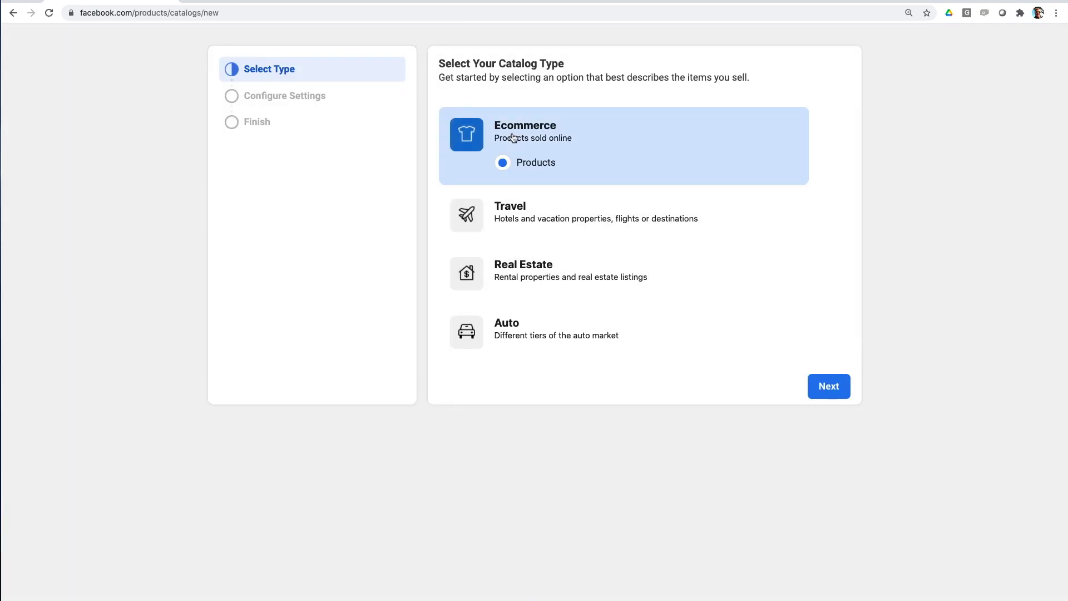
pyautogui.click(828, 386)
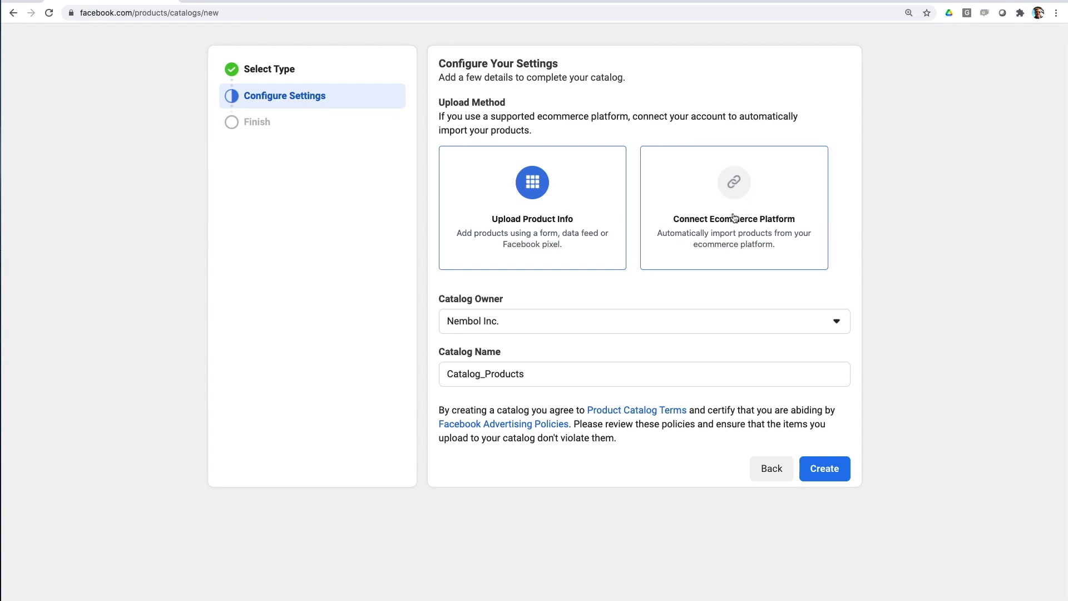
pyautogui.click(503, 378)
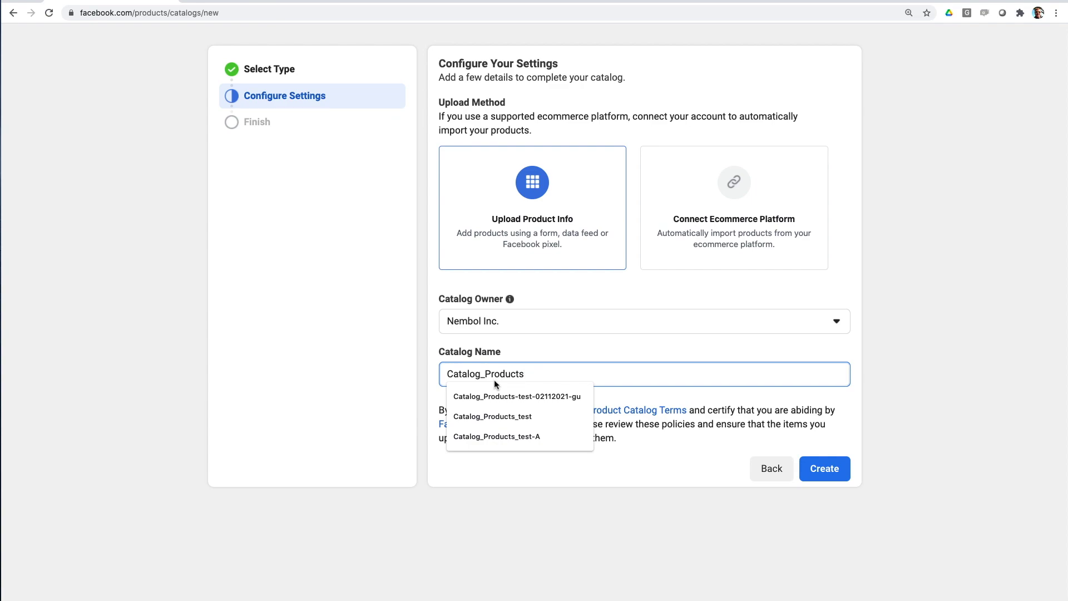
pyautogui.write('-tes')
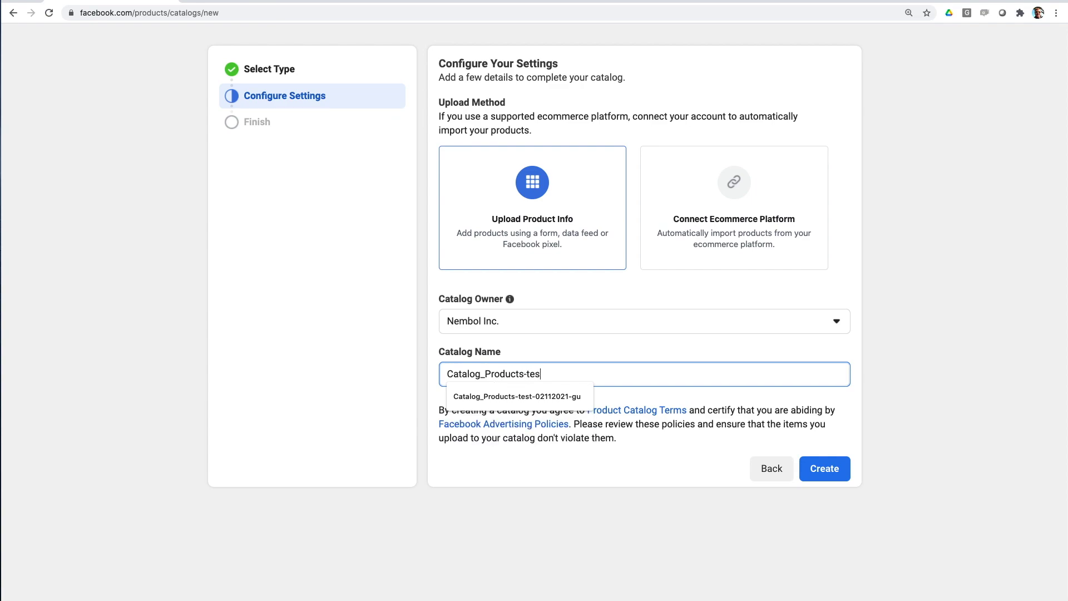
pyautogui.write('t-A')
pyautogui.click(826, 470)
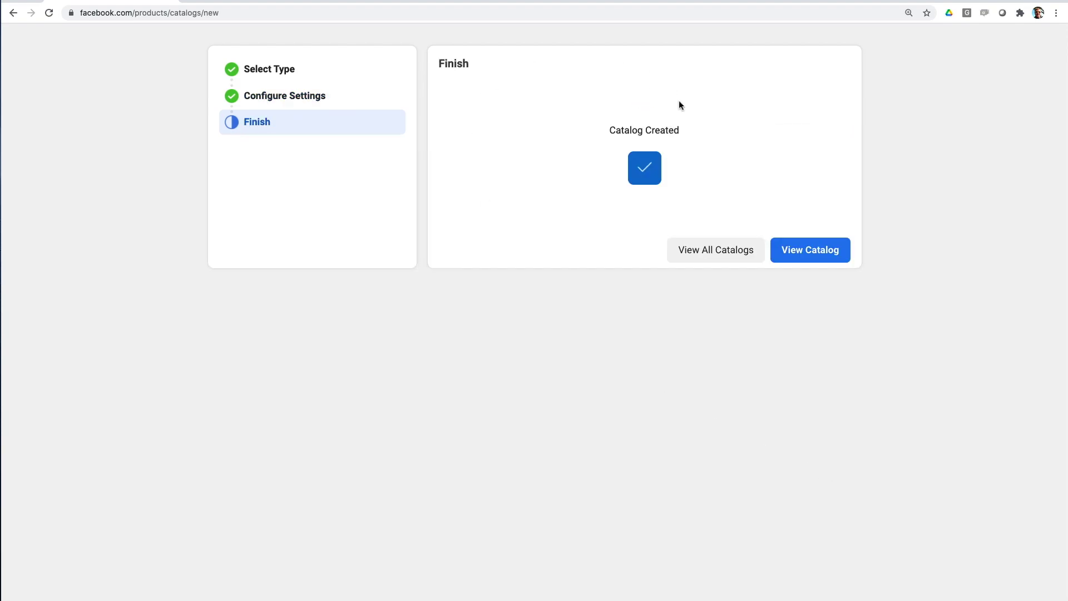
pyautogui.click(815, 258)
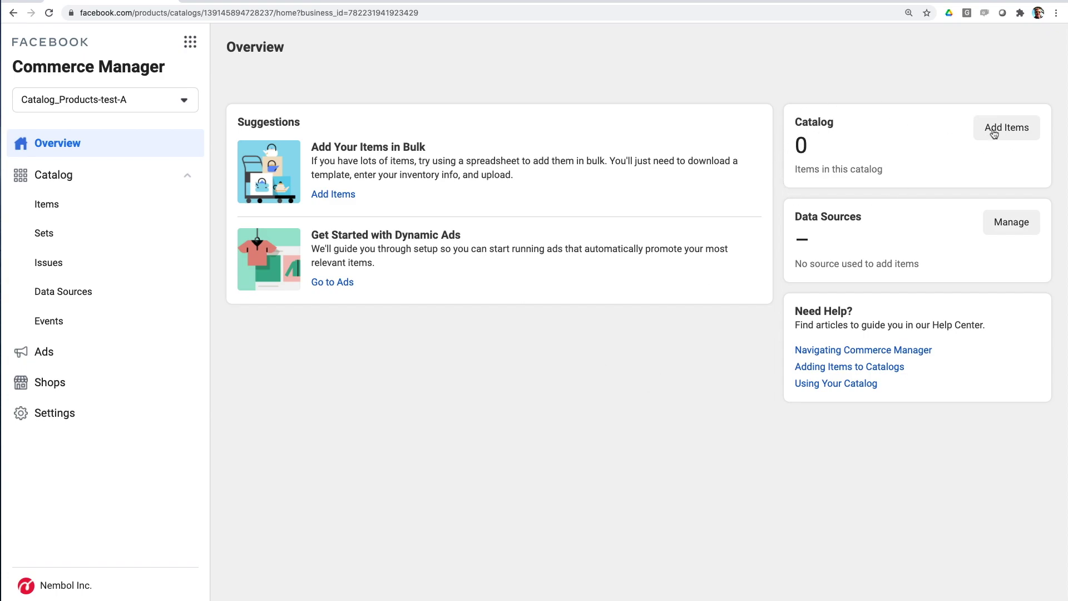
# Step: From the empty catalog's Add Items, choose Use Bulk Upload
pyautogui.click(1016, 132)
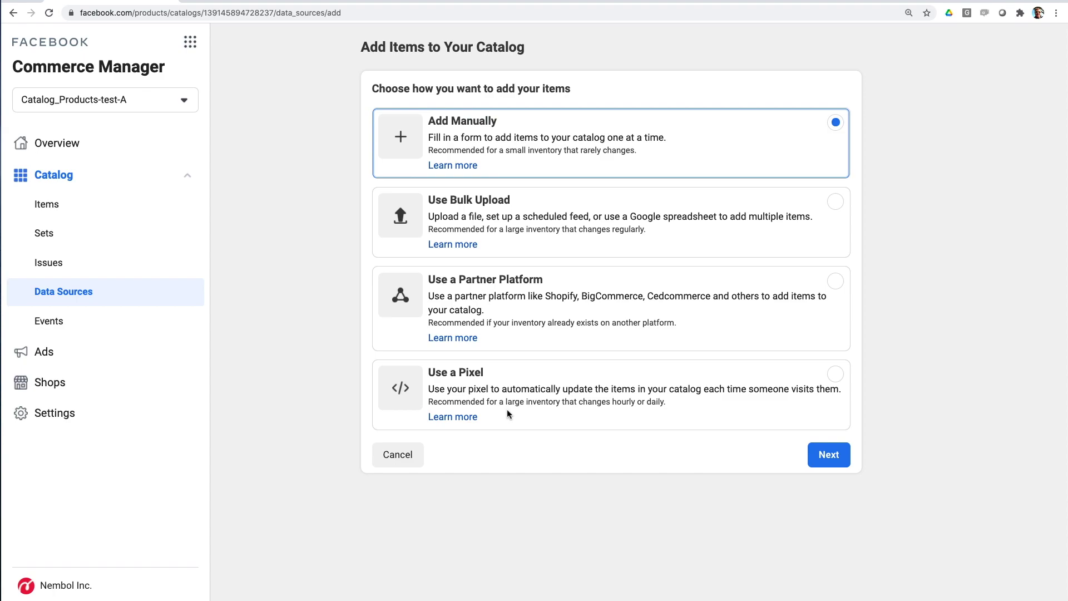
pyautogui.click(489, 238)
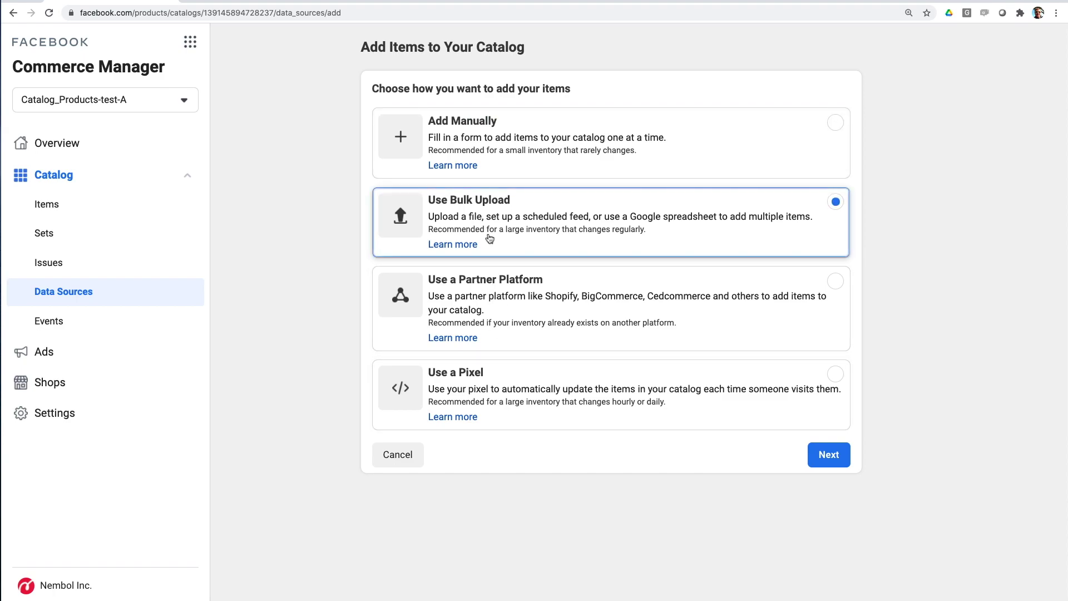
# Step: Choose File upload to reach the Upload File step, then return to Nembol's product list
pyautogui.click(832, 455)
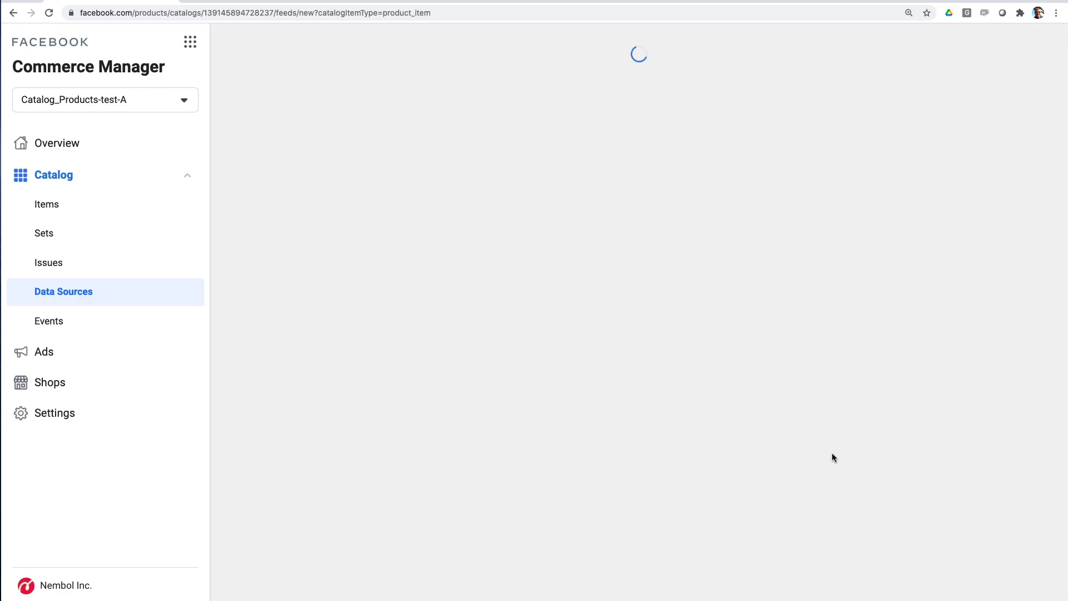
pyautogui.click(495, 192)
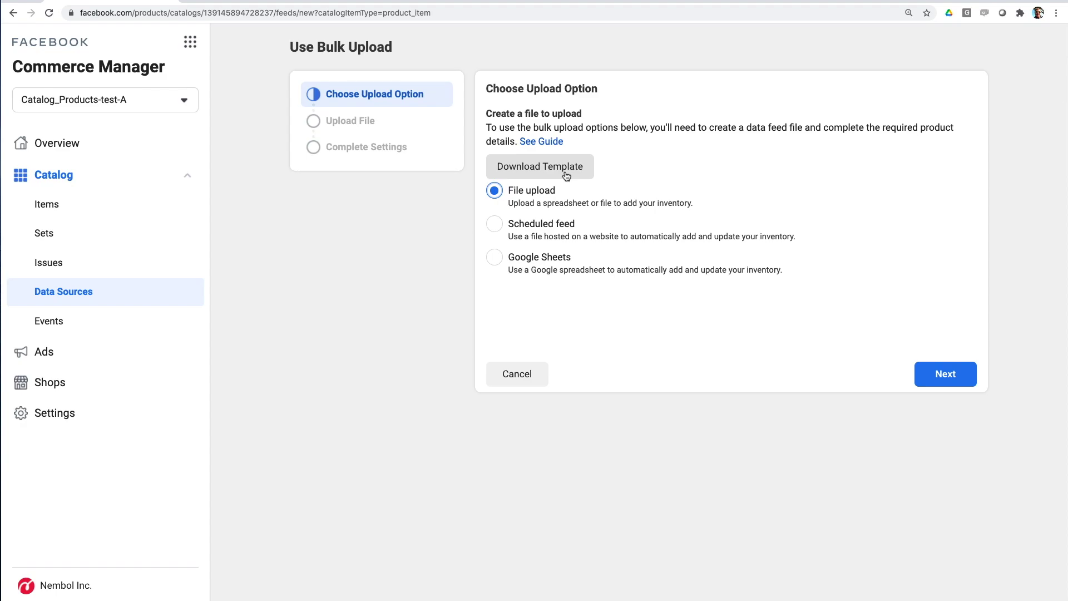
pyautogui.click(949, 374)
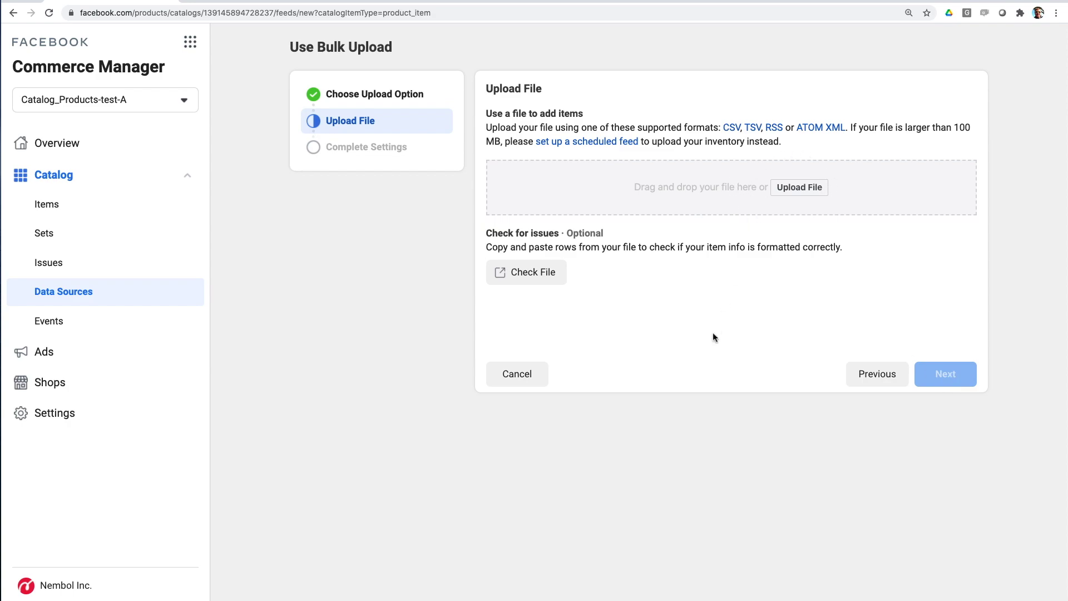
pyautogui.click(222, 1)
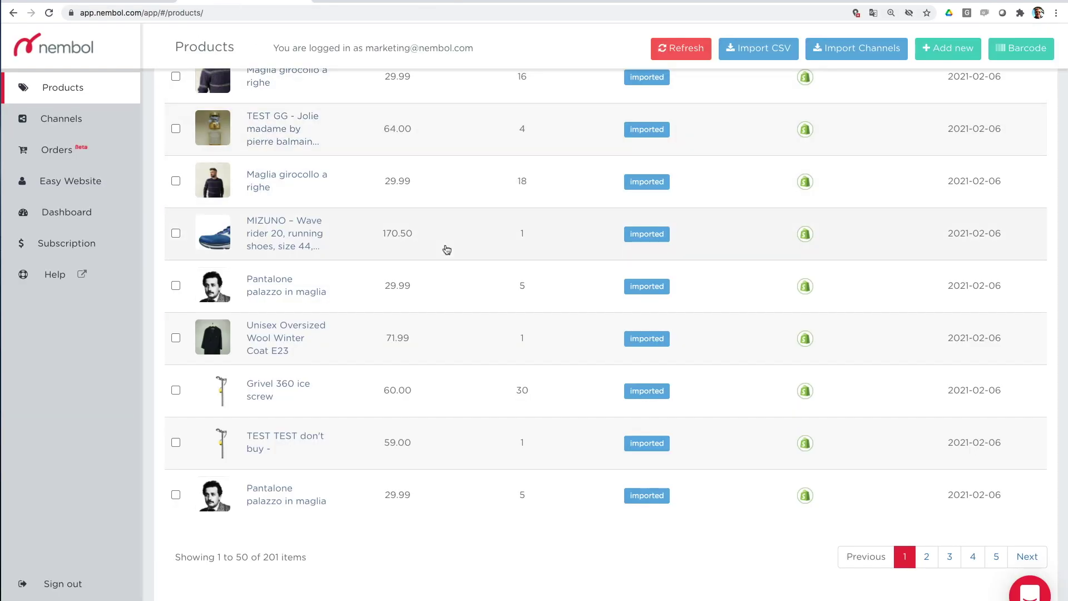
# Step: Scroll to the top of Nembol's product list and tick the header select-all checkbox
pyautogui.scroll(15, 447, 250)
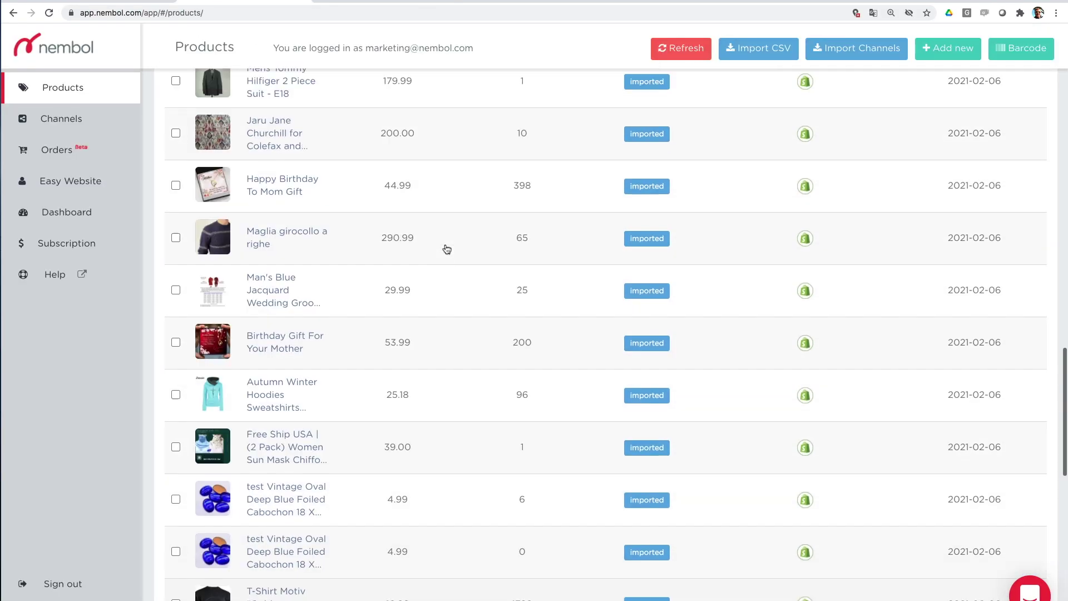
pyautogui.scroll(15, 447, 249)
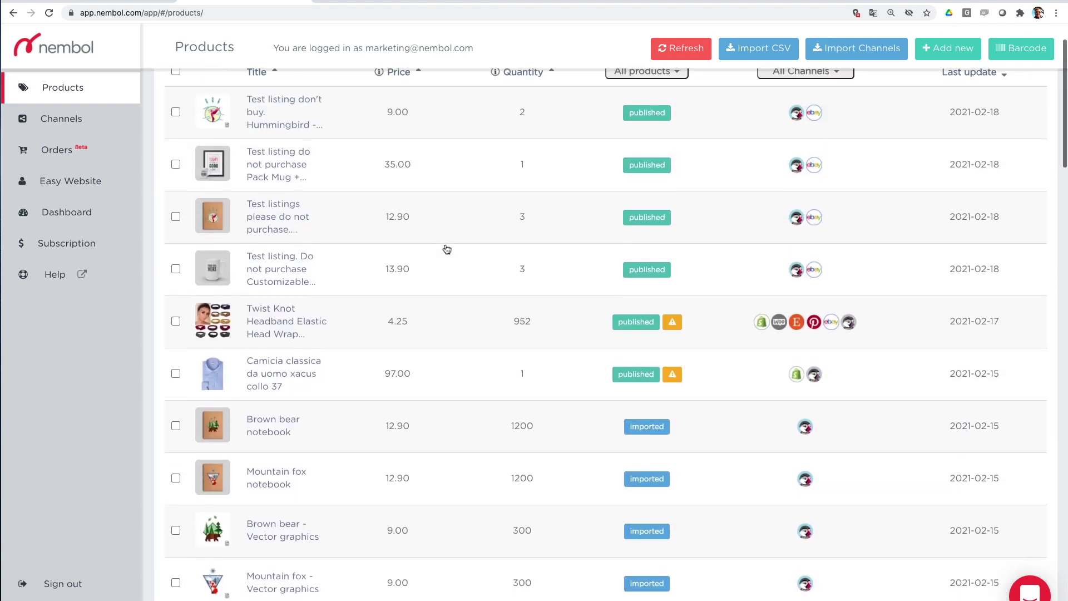
pyautogui.scroll(2, 446, 249)
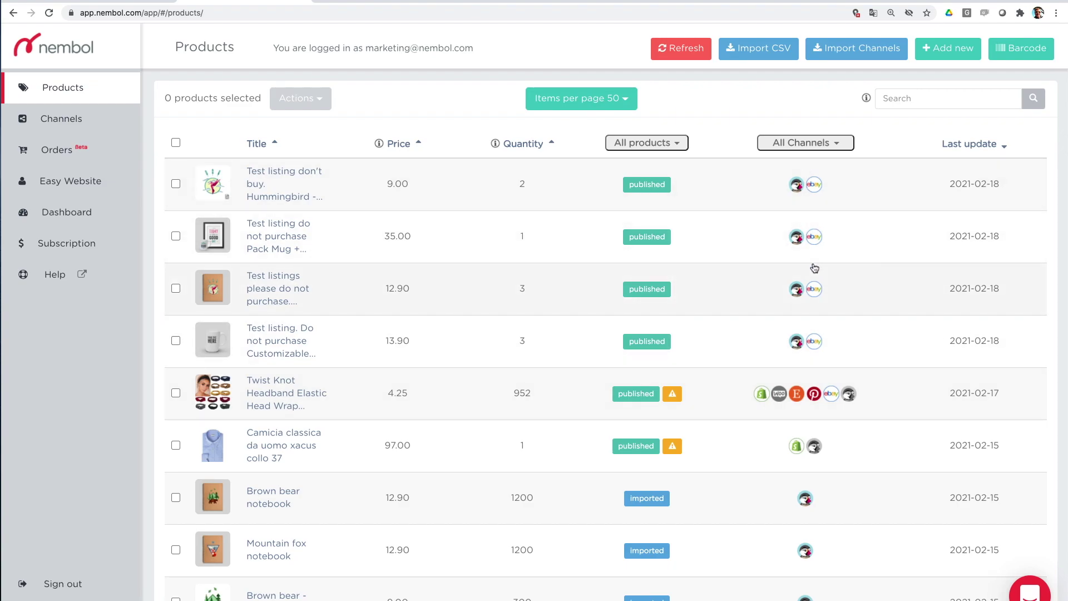
pyautogui.click(177, 144)
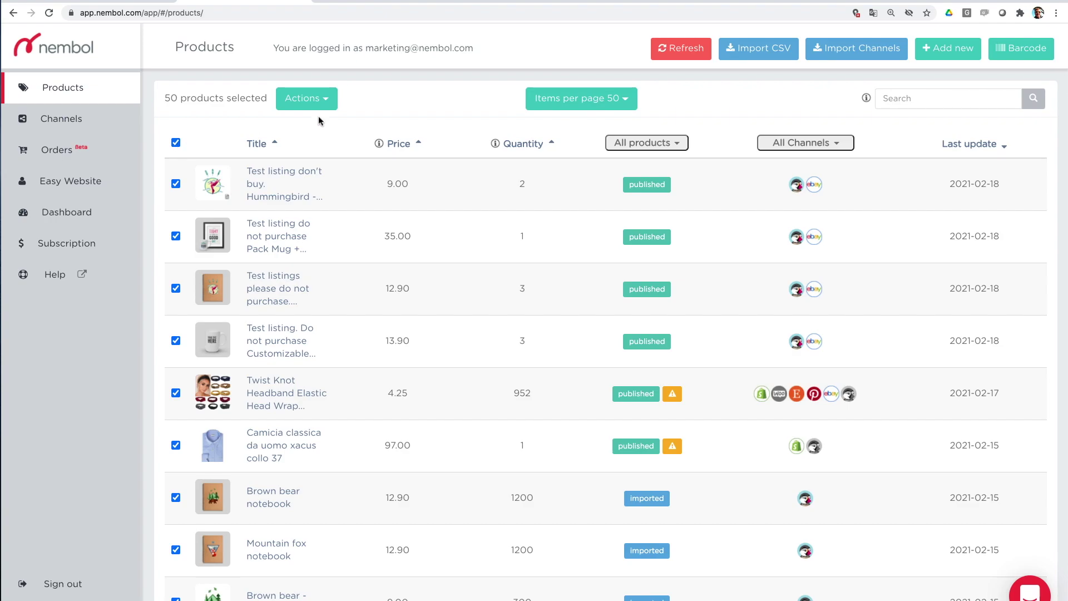
# Step: Reselect all 50 products, keep 50 per page, and run Export CSV for Facebook Catalog
pyautogui.click(176, 143)
pyautogui.click(176, 143)
pyautogui.click(594, 100)
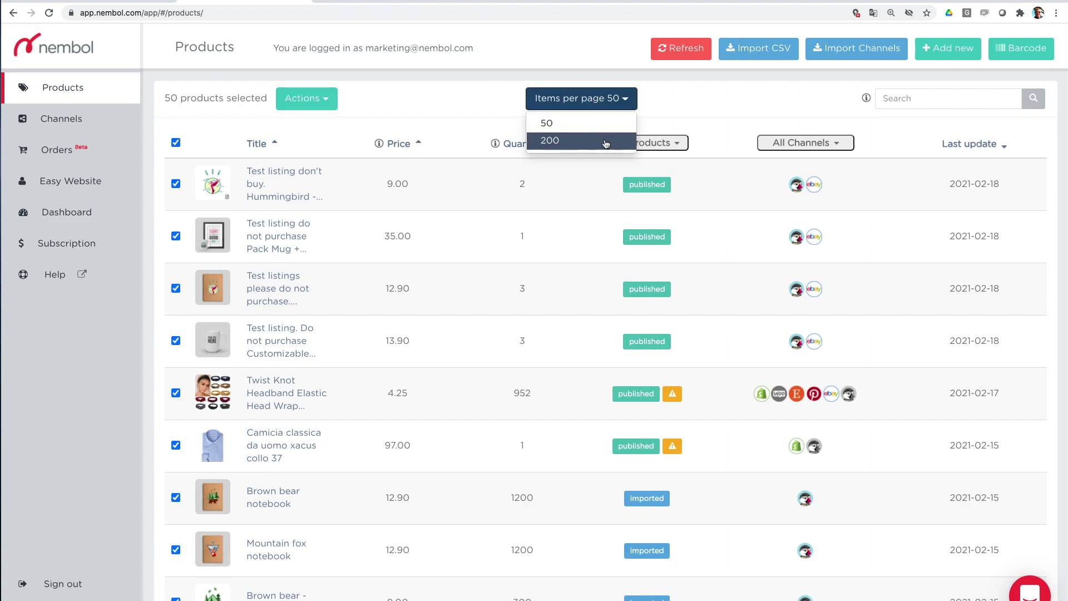
pyautogui.click(590, 103)
pyautogui.click(326, 103)
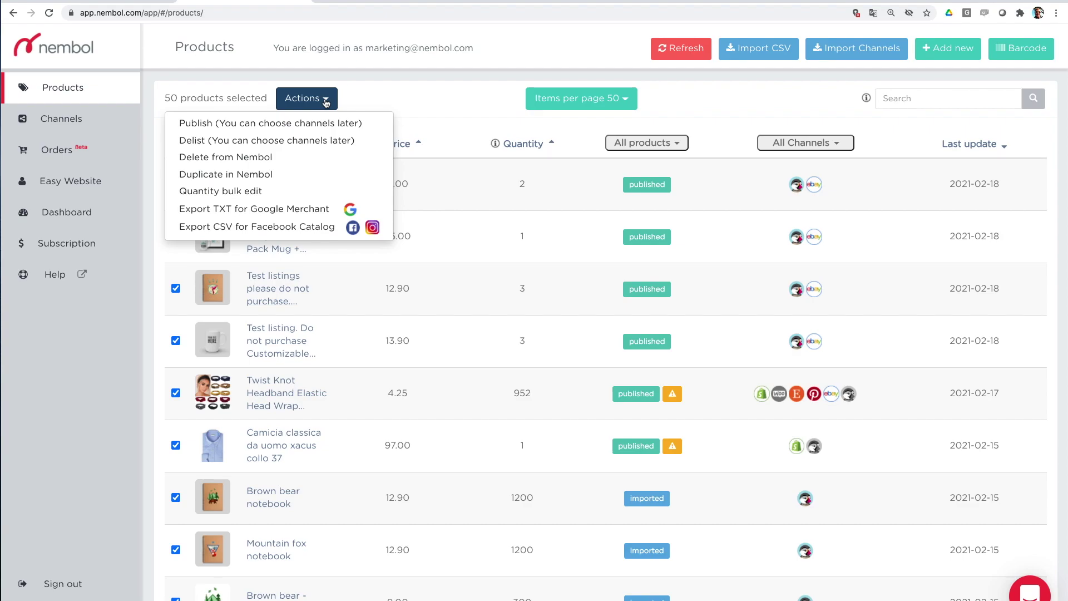
pyautogui.click(263, 228)
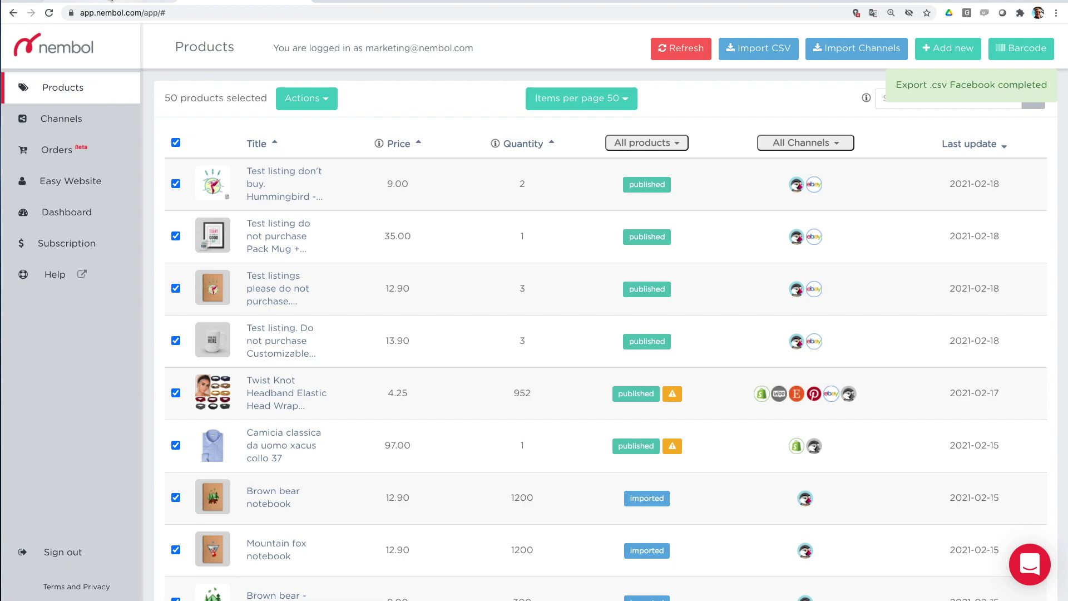
pyautogui.click(108, 2)
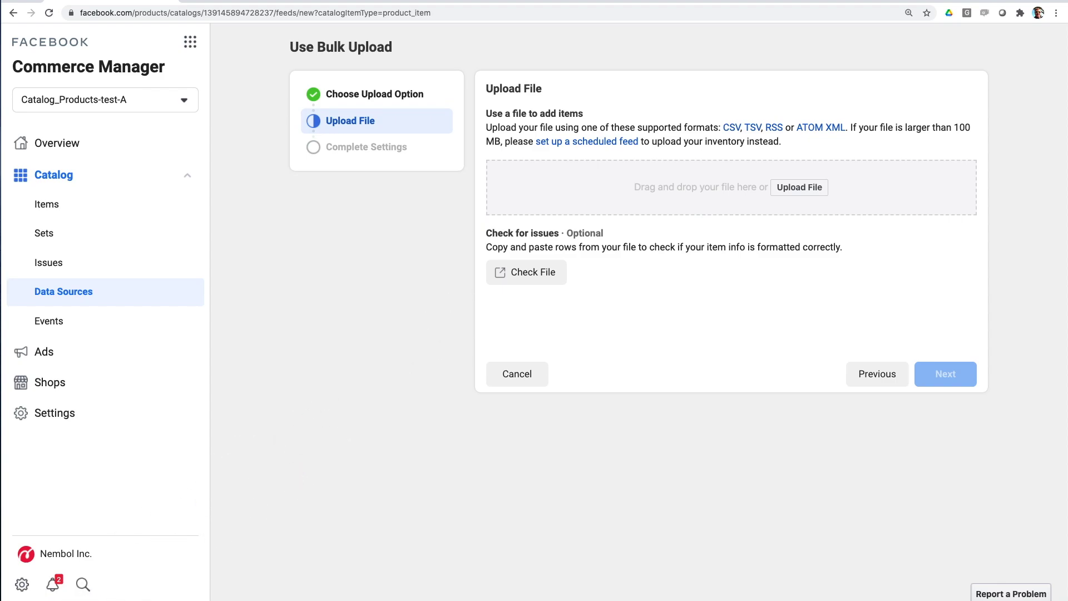
# Step: Drop the exported Nembol CSV in, keep USD – US Dollars as default currency, and upload
pyautogui.moveTo(350, 400); pyautogui.dragTo(695, 180)
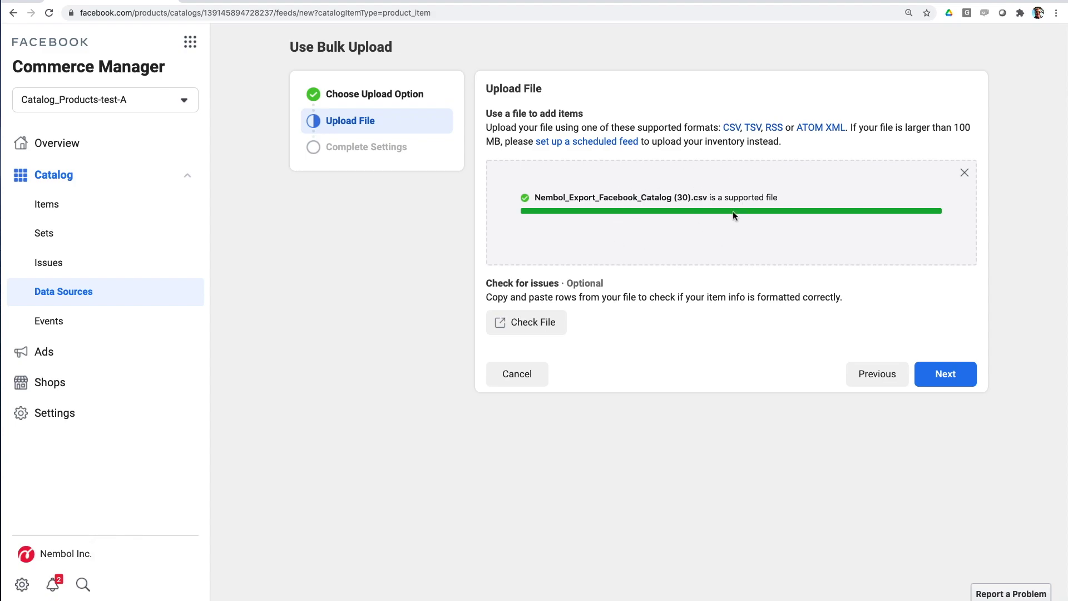
pyautogui.click(950, 376)
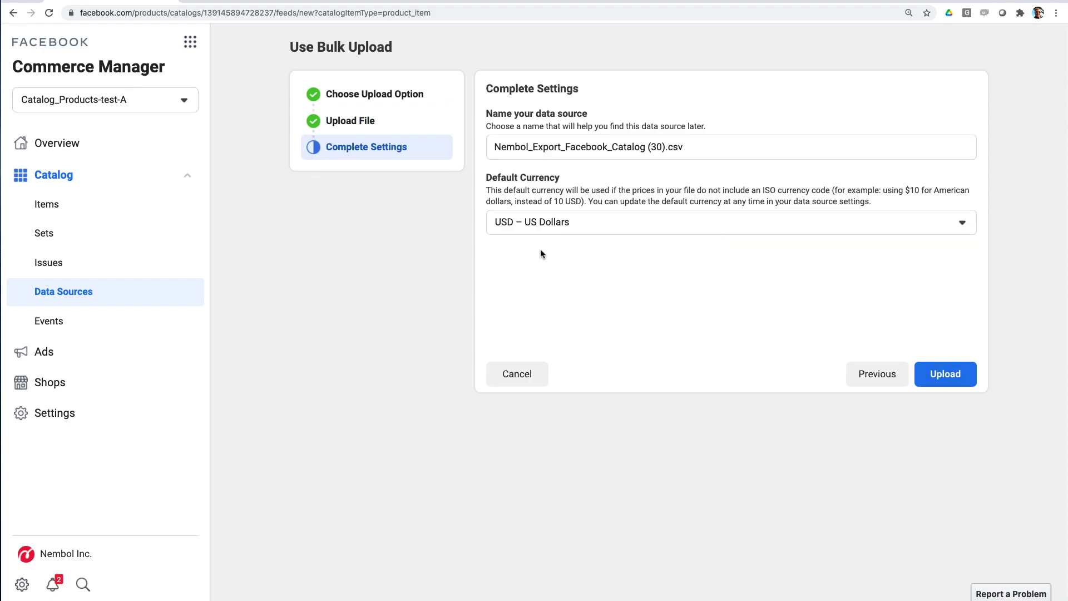
pyautogui.click(552, 223)
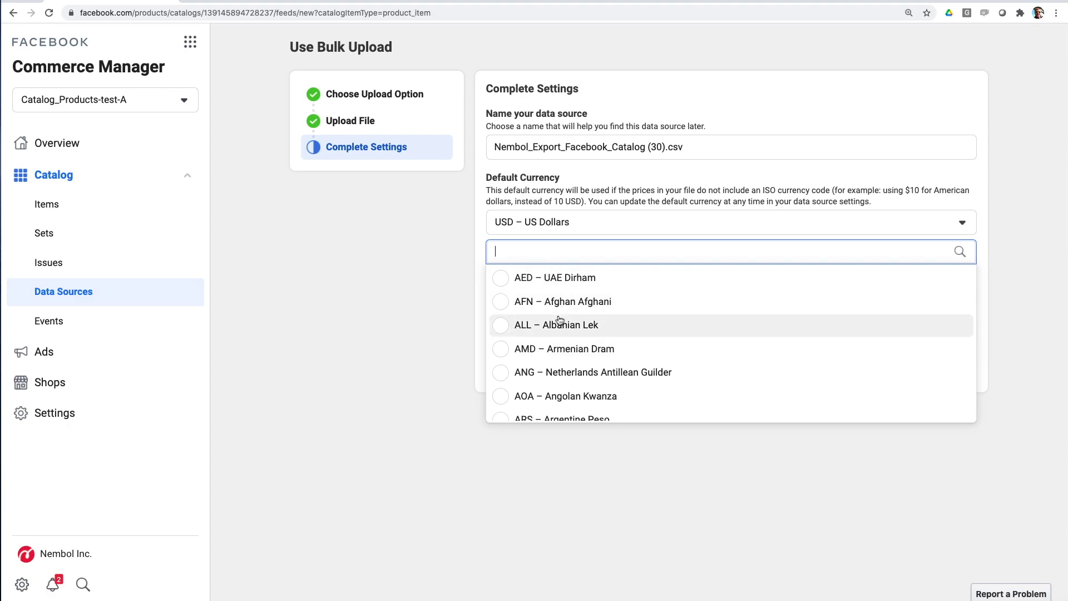
pyautogui.click(544, 229)
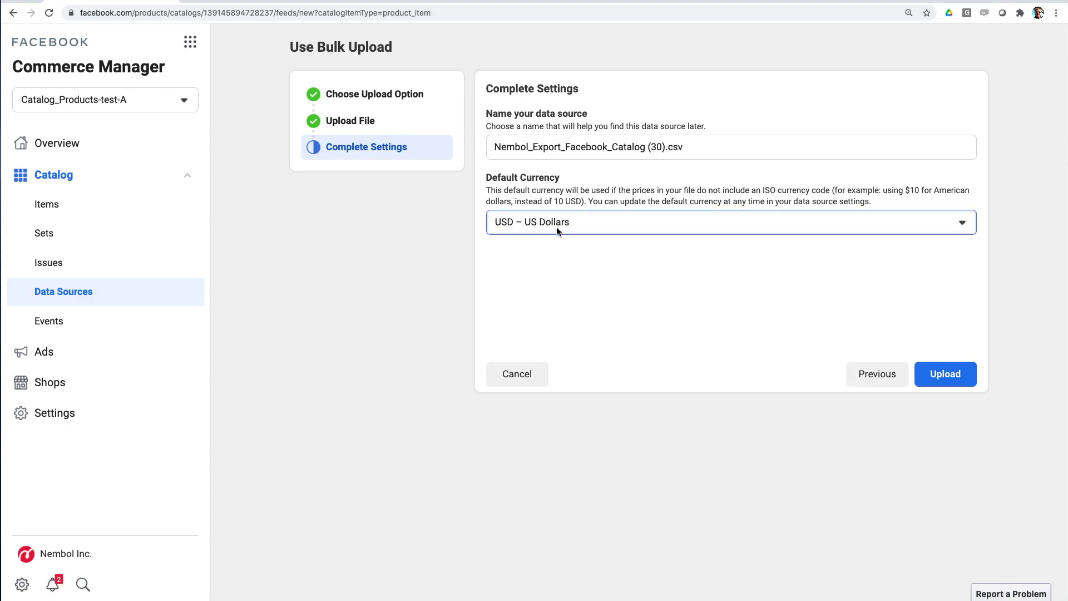
pyautogui.click(946, 374)
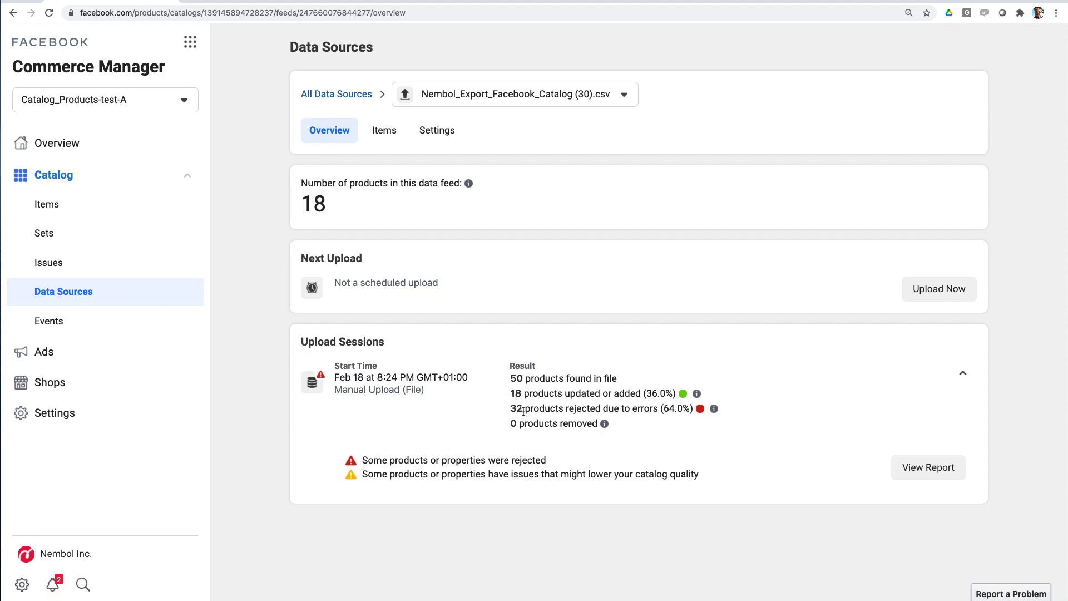
# Step: Open the rejected products report and scroll through its Report Details
pyautogui.click(933, 469)
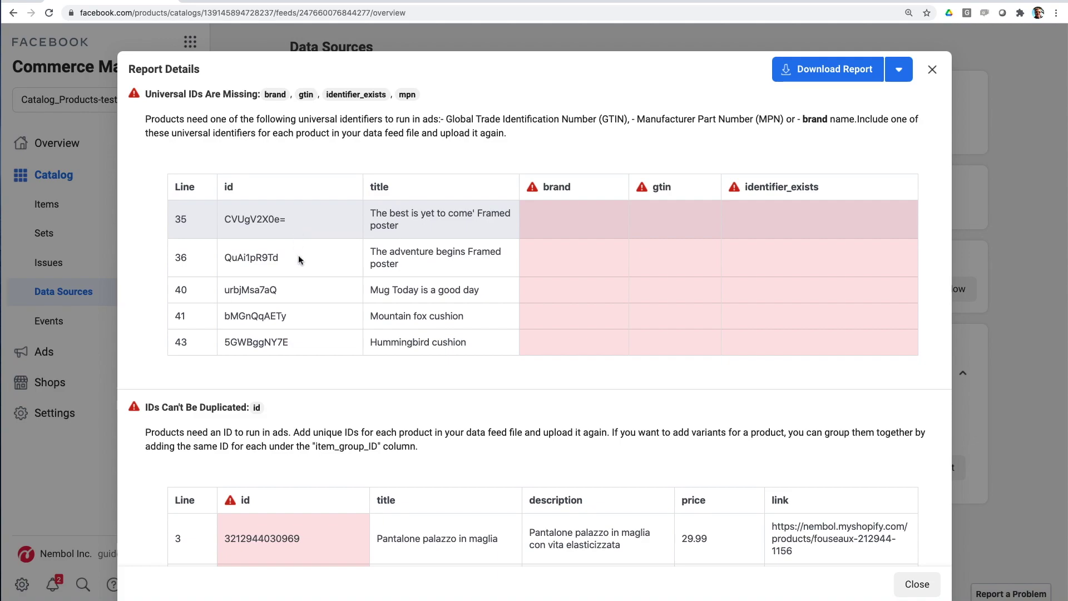
pyautogui.scroll(-7, 322, 434)
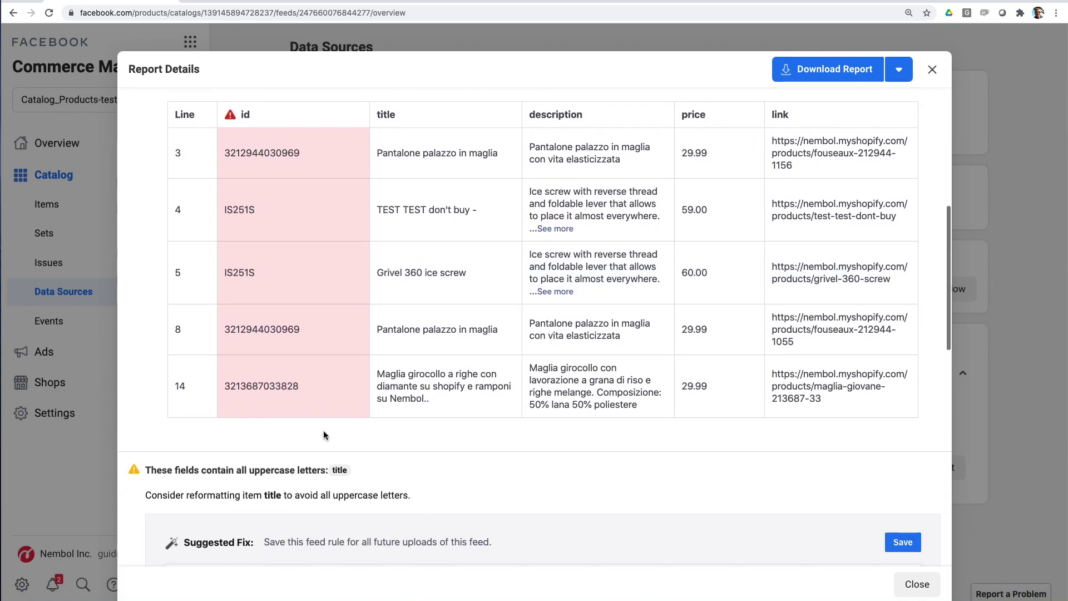
pyautogui.scroll(6, 324, 435)
pyautogui.scroll(1, 324, 435)
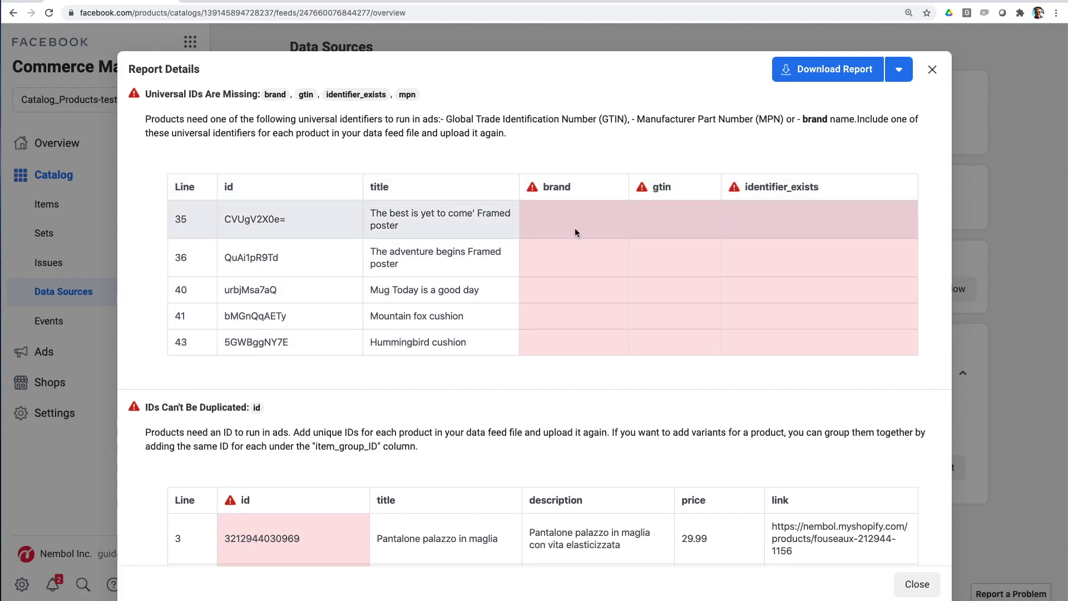
pyautogui.scroll(-7, 410, 253)
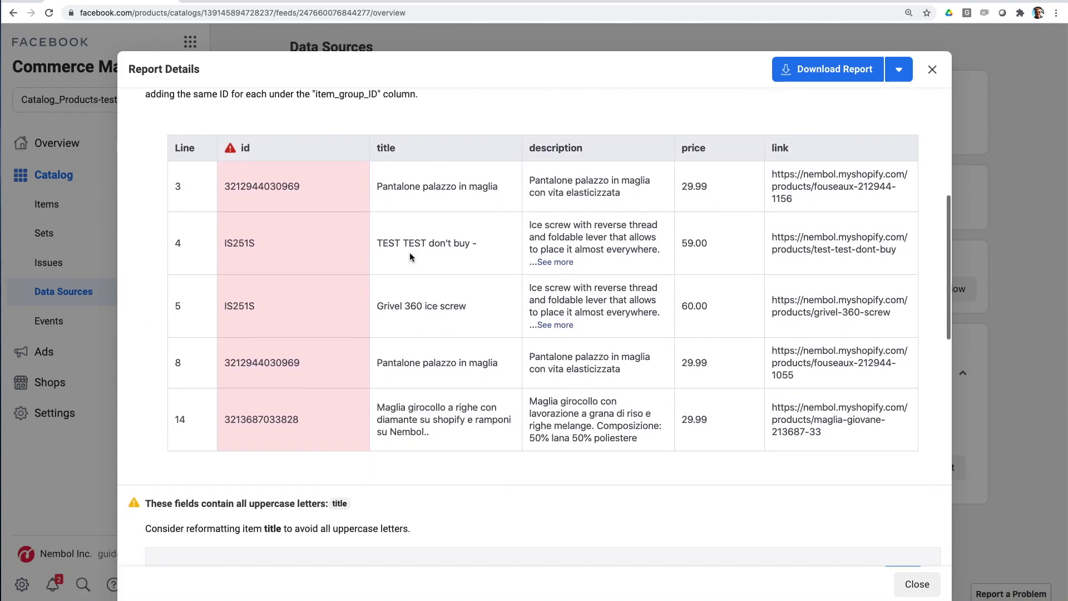
pyautogui.scroll(1, 418, 206)
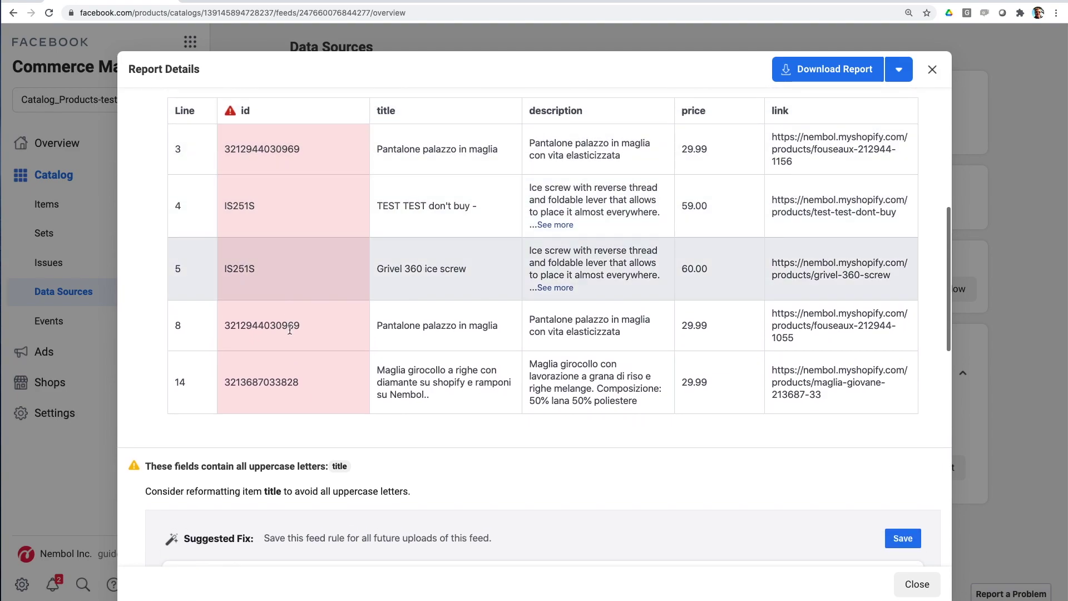
pyautogui.scroll(3, 284, 331)
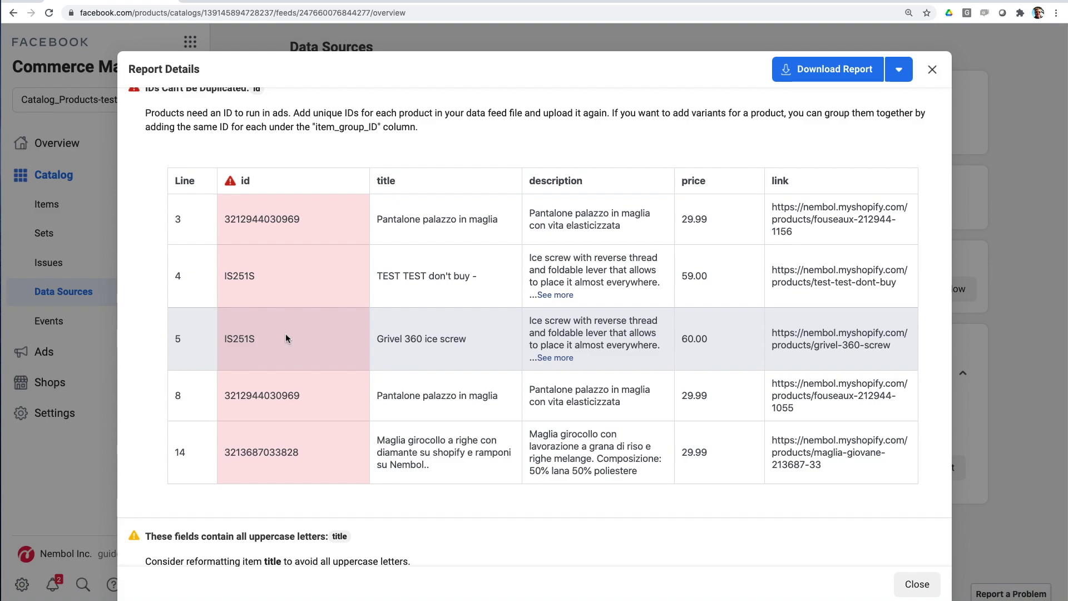
# Step: Copy the duplicated id IS251S from the IDs Can't Be Duplicated table and go to Nembol
pyautogui.scroll(8, 285, 332)
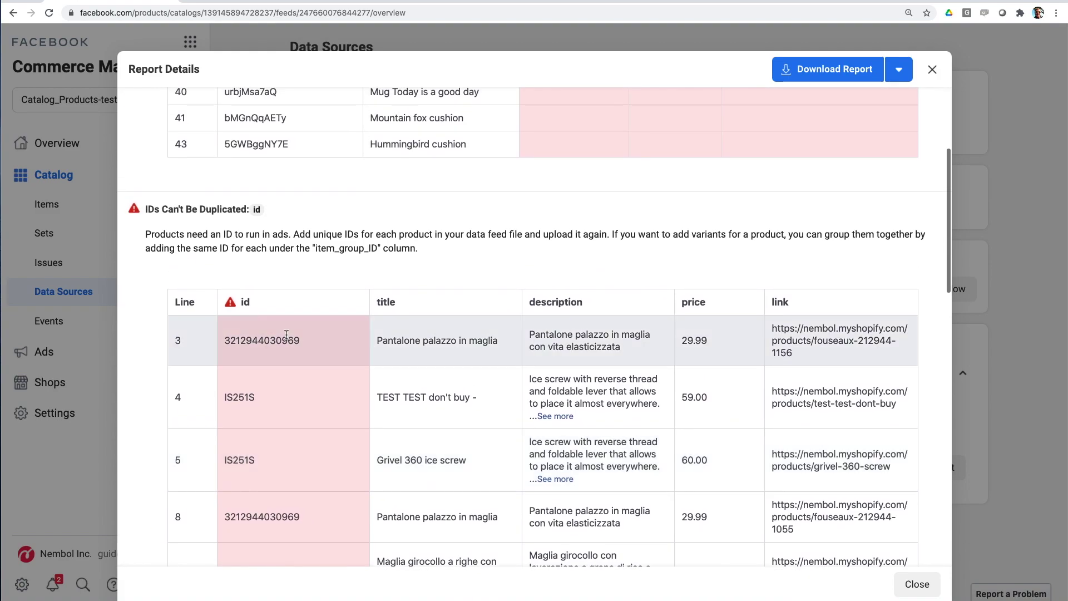
pyautogui.scroll(4, 285, 332)
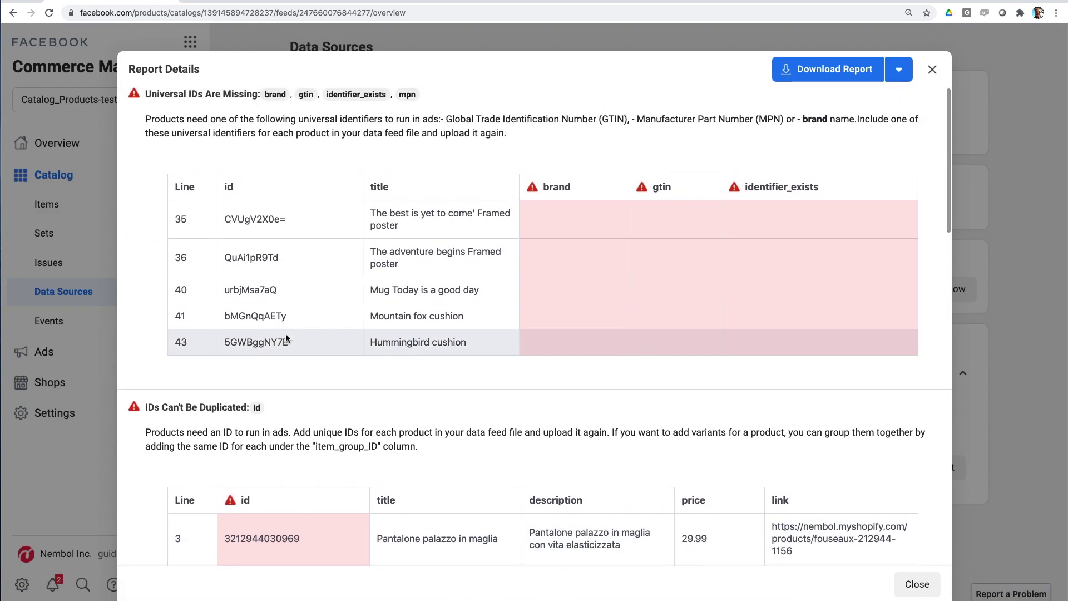
pyautogui.scroll(-2, 285, 333)
pyautogui.scroll(-8, 285, 333)
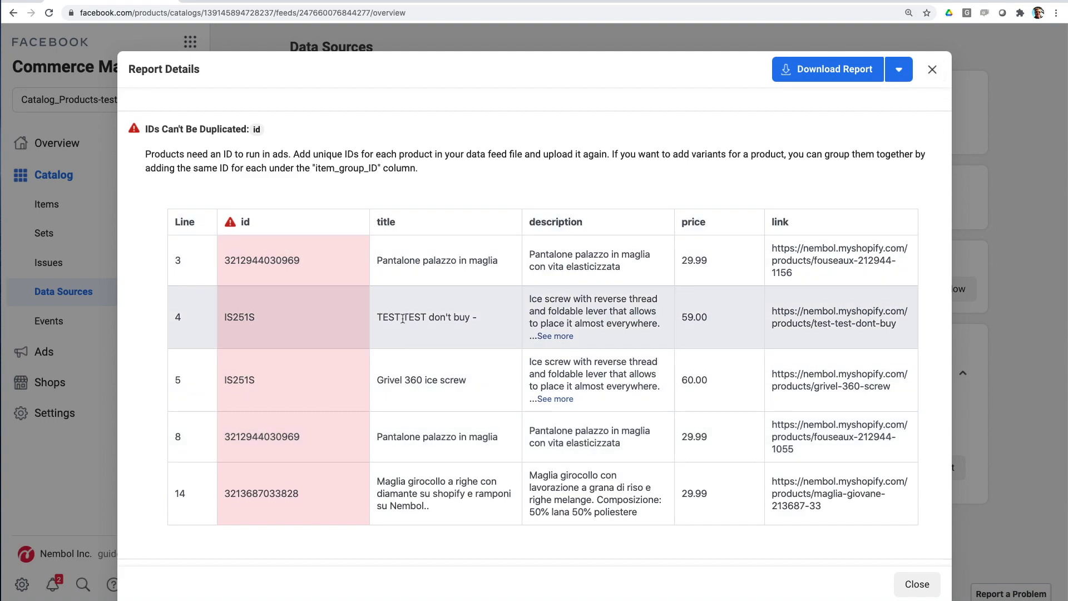
pyautogui.doubleClick(237, 378)
pyautogui.hotkey('ctrl', 'c')
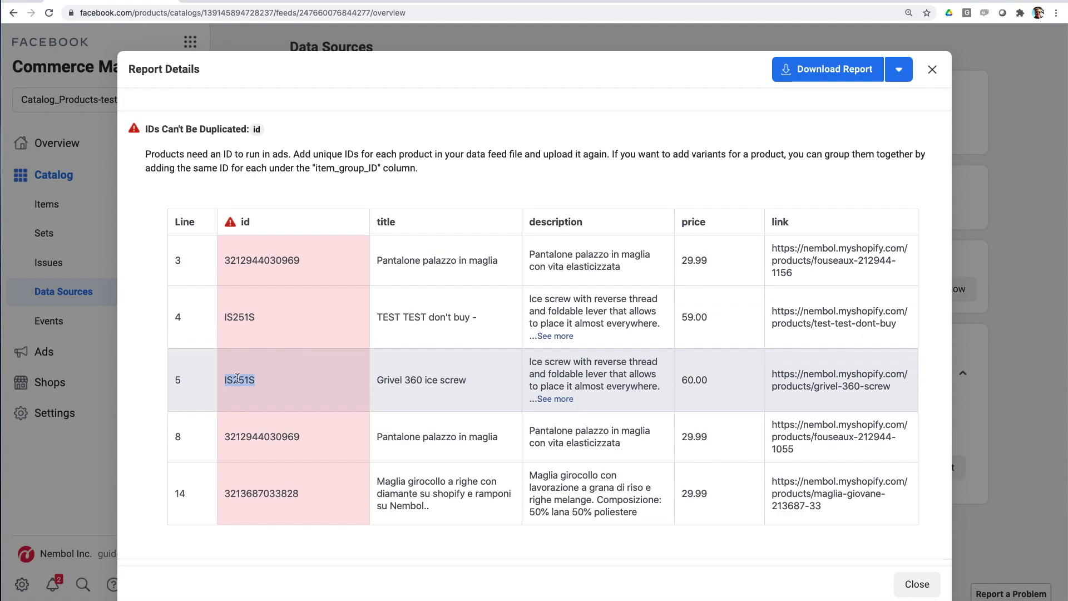
pyautogui.click(222, 3)
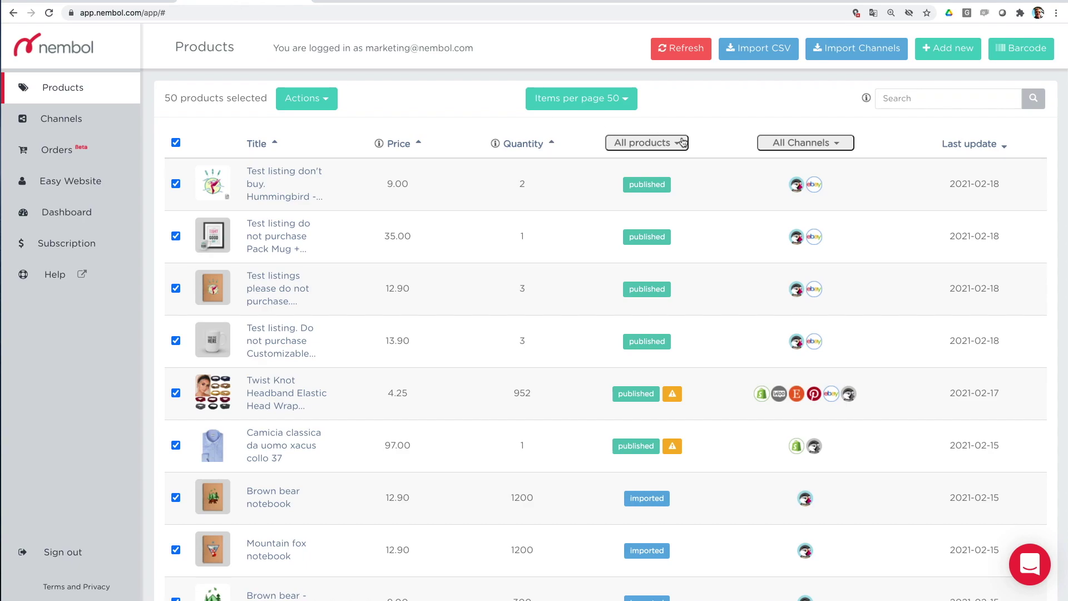
# Step: Search Nembol's products for the pasted id IS251S
pyautogui.click(901, 99)
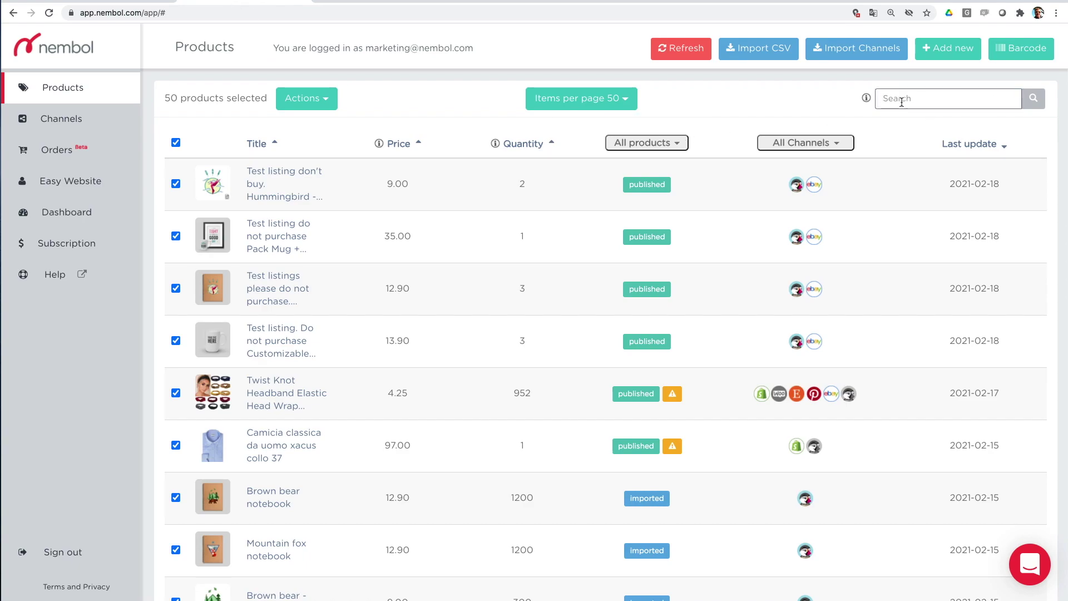
pyautogui.hotkey('ctrl', 'v')
pyautogui.click(1034, 97)
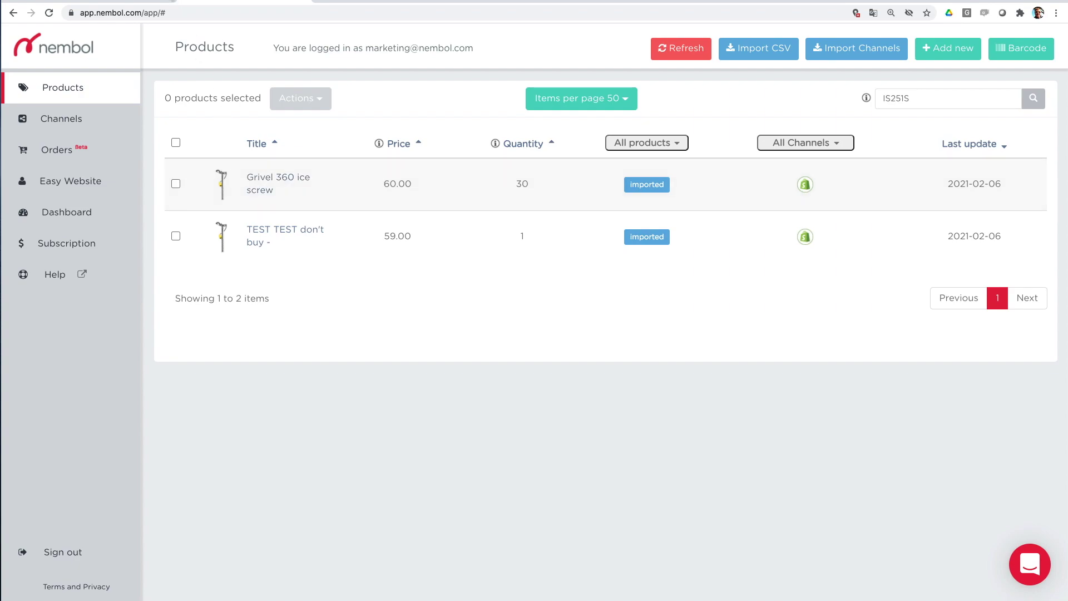
# Step: Close the Commerce Manager rejection report and show the data source's Items list
pyautogui.click(126, 1)
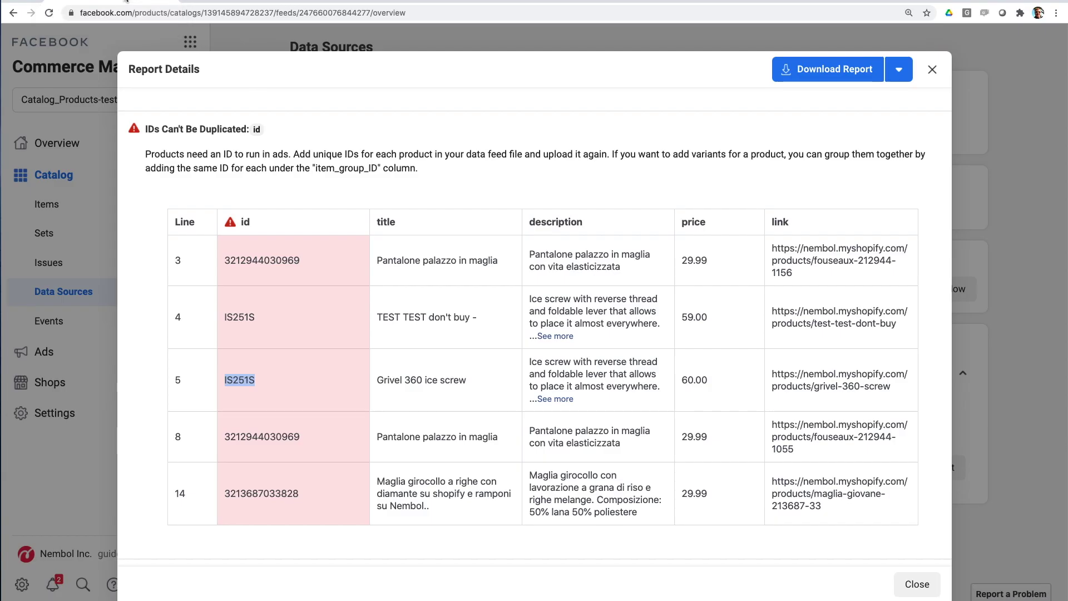
pyautogui.click(921, 585)
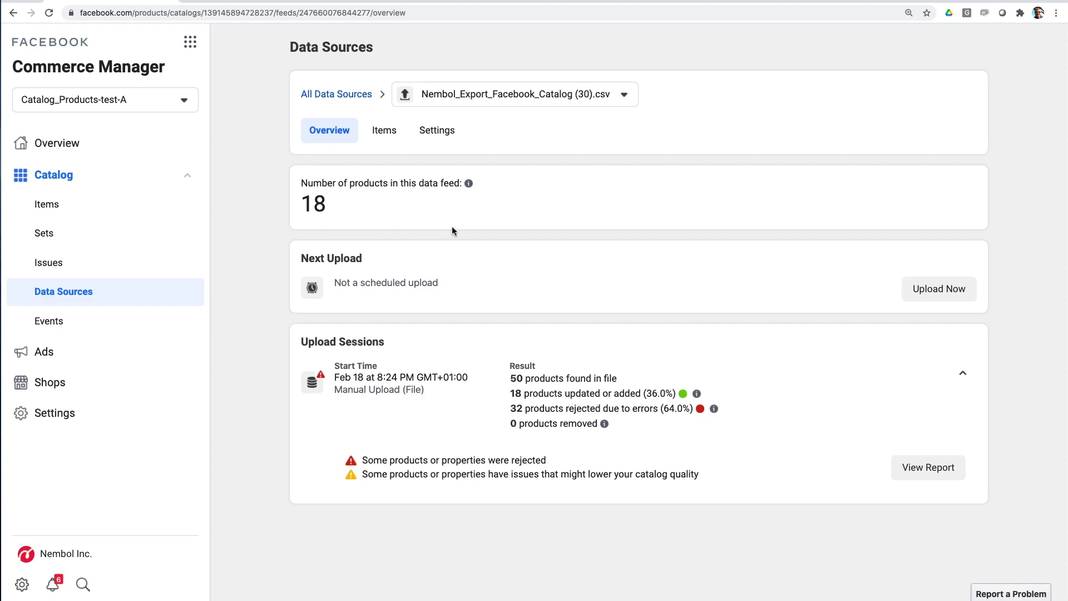
pyautogui.click(386, 131)
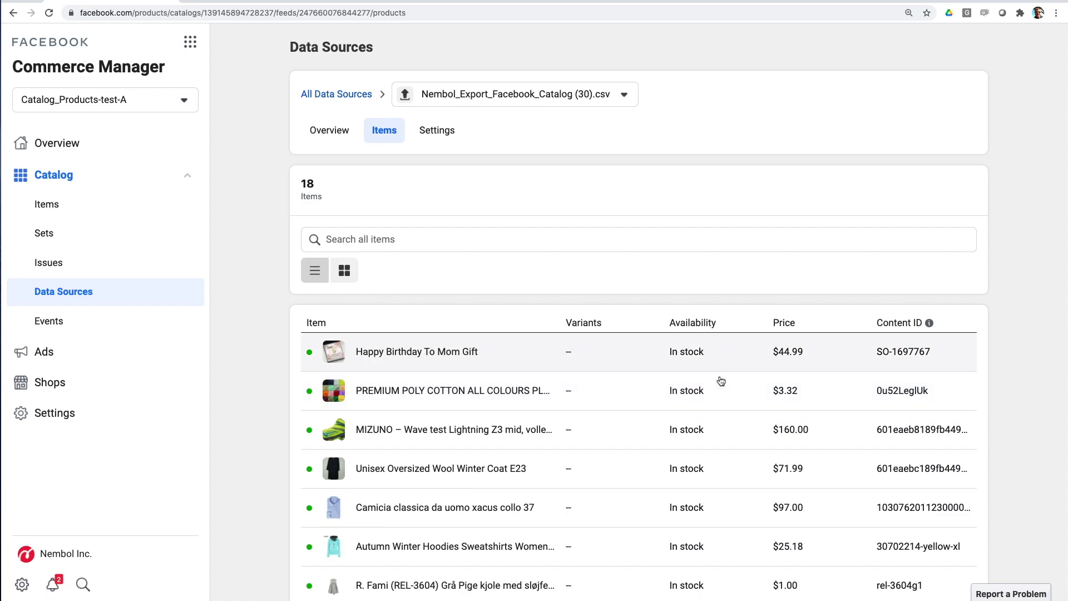
# Step: Scroll through the 18 imported in-stock items in the data source's Items table
pyautogui.scroll(-1, 689, 487)
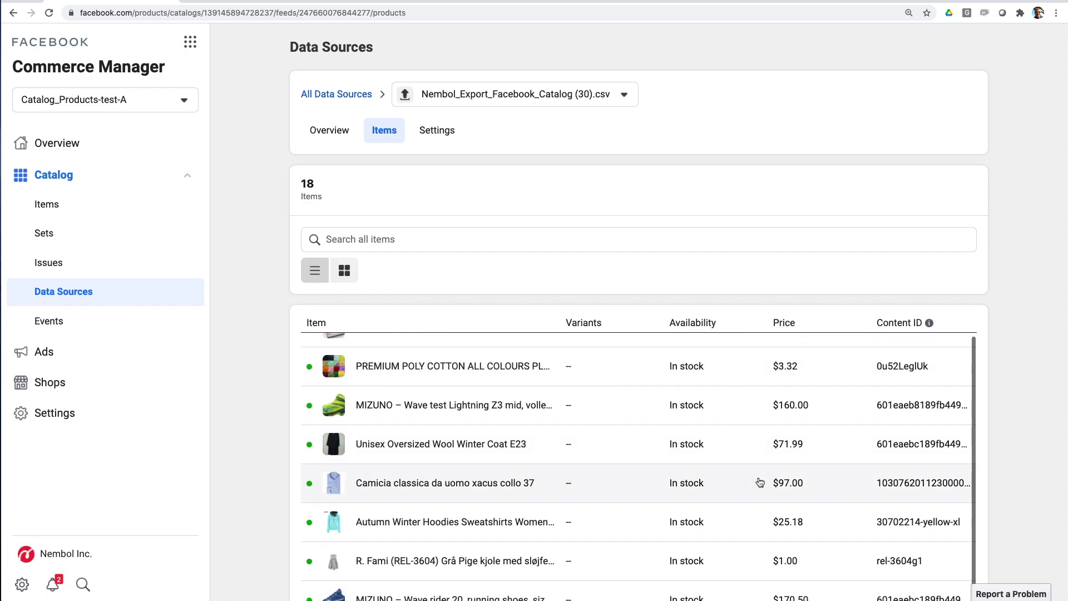
pyautogui.scroll(-5, 900, 445)
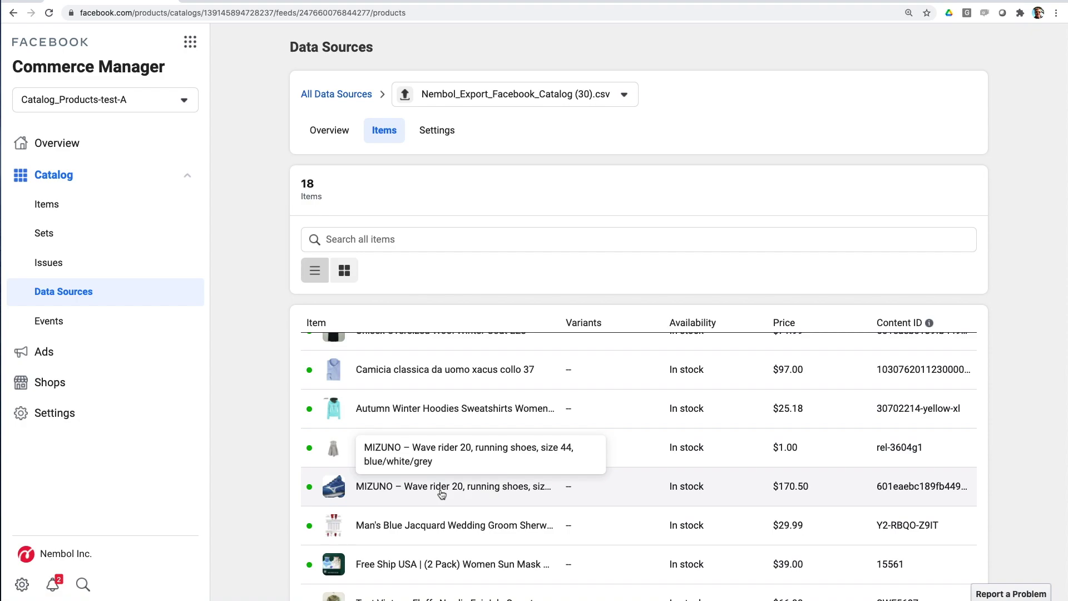
pyautogui.scroll(3, 441, 495)
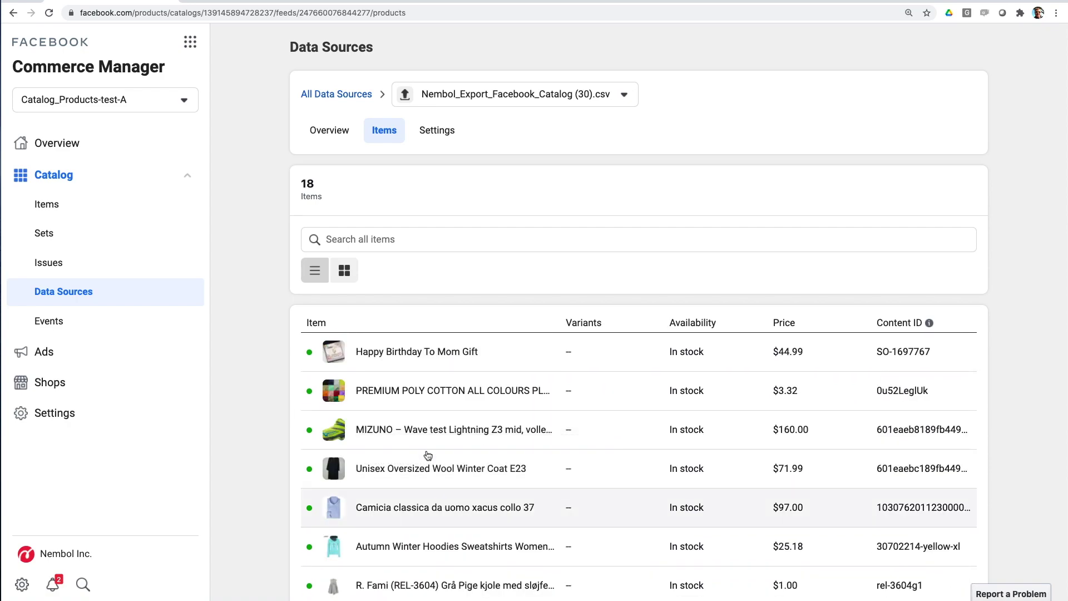